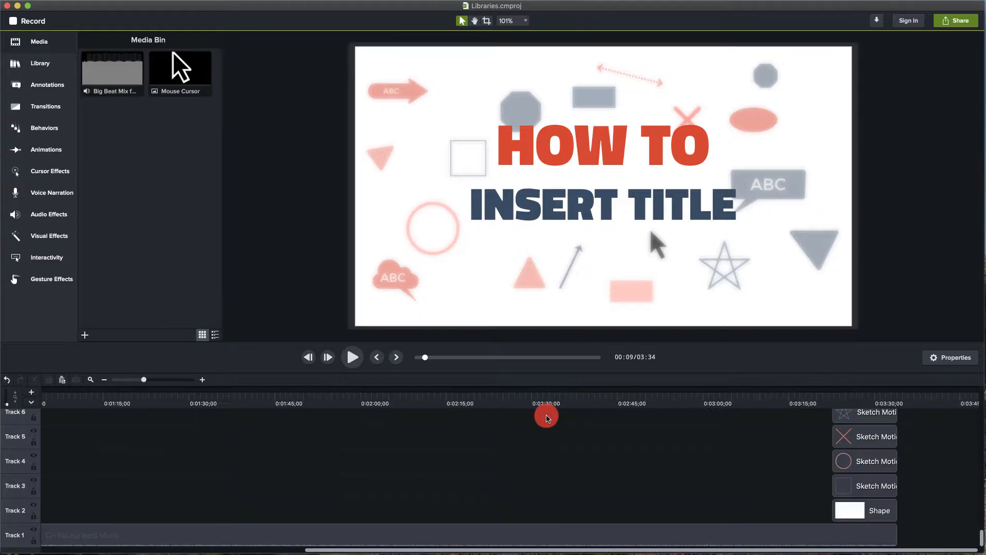
Step: Review the intro clips, the background music track and the closing clips along the timeline
drag(833, 394, 720, 414)
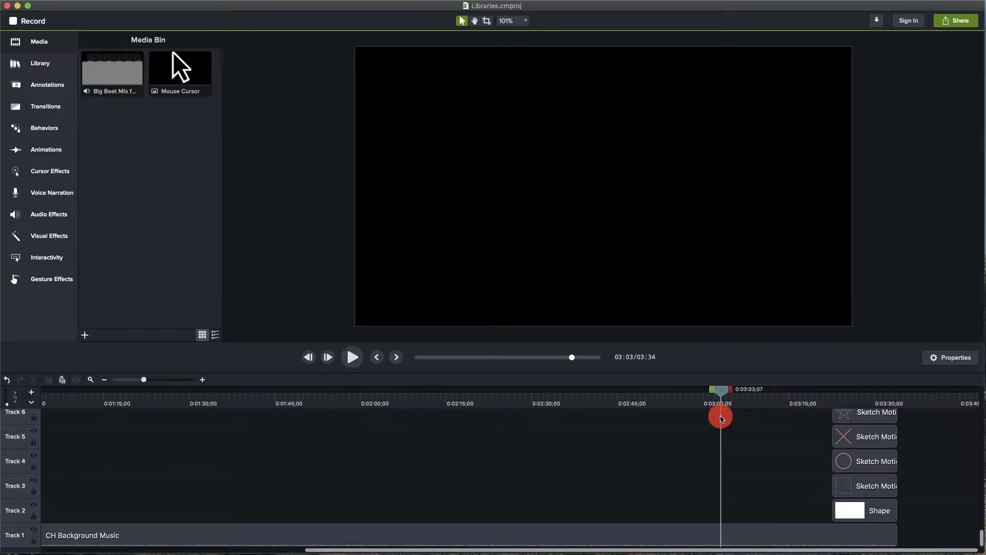
click(491, 534)
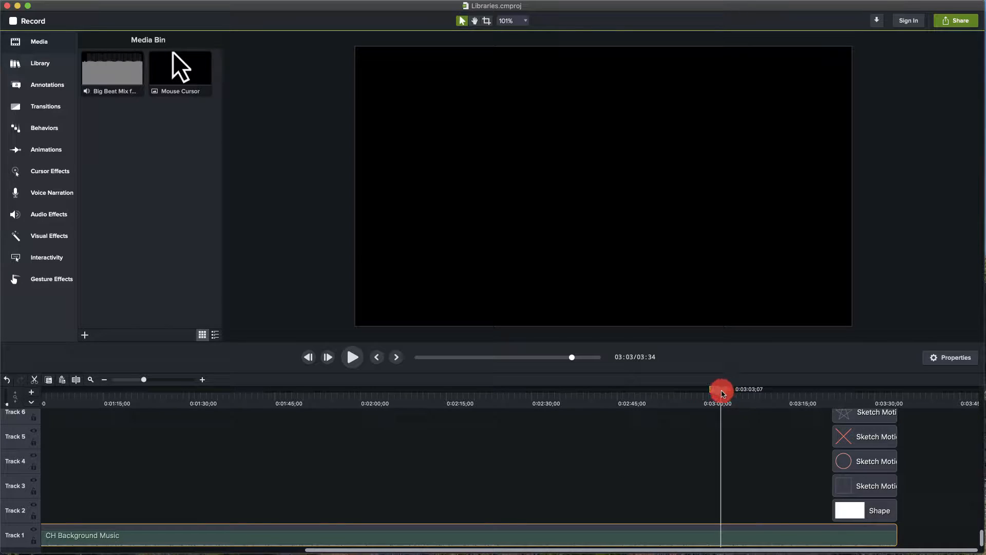
drag(722, 393, 544, 402)
scroll(581, 447, left, 5)
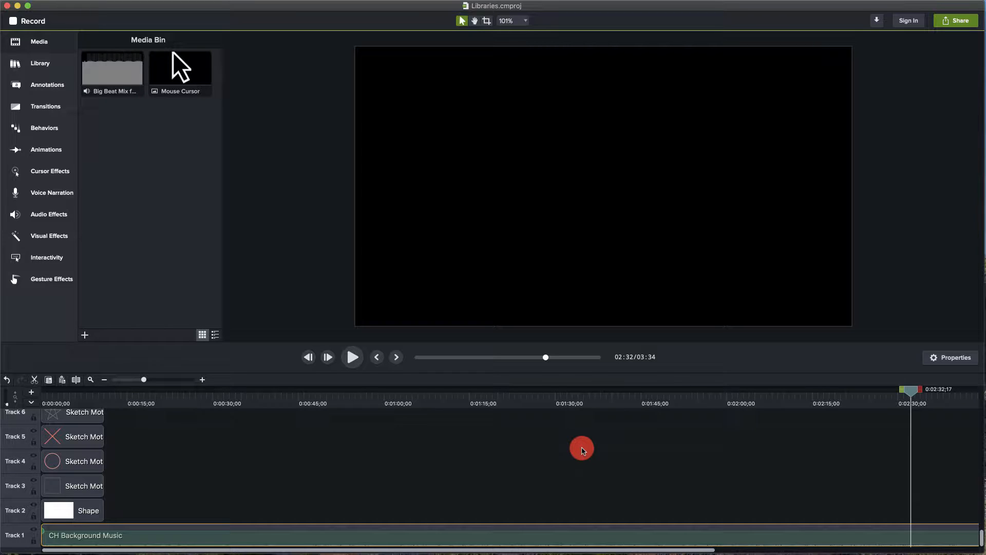
mouse_move(95, 398)
mouse_down()
mouse_move(55, 405)
mouse_move(80, 404)
mouse_up()
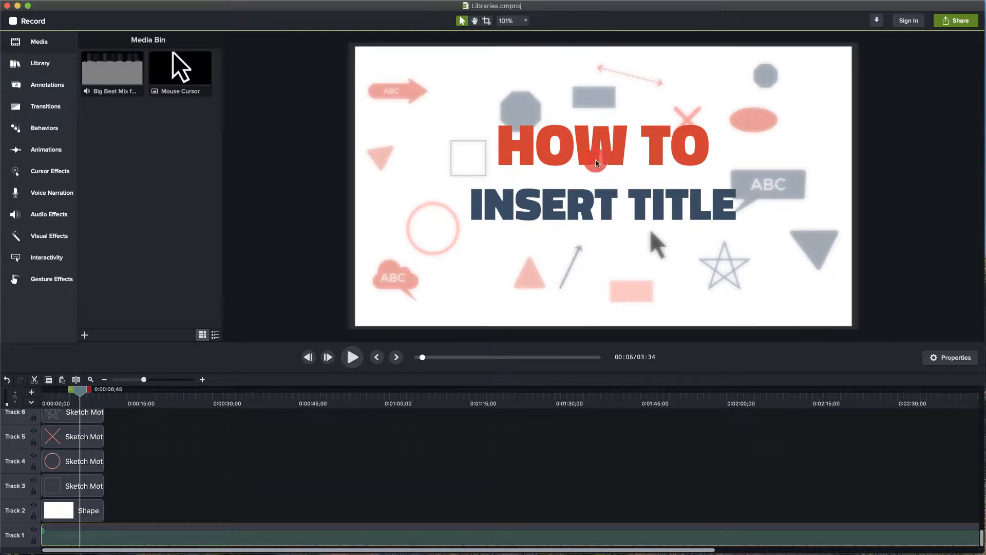
scroll(663, 457, right, 15)
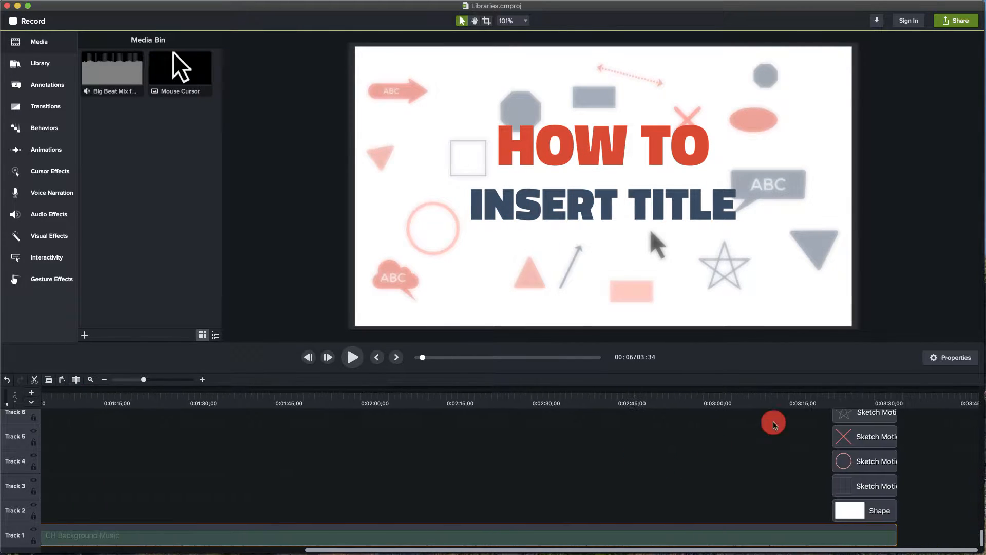
drag(835, 395, 814, 404)
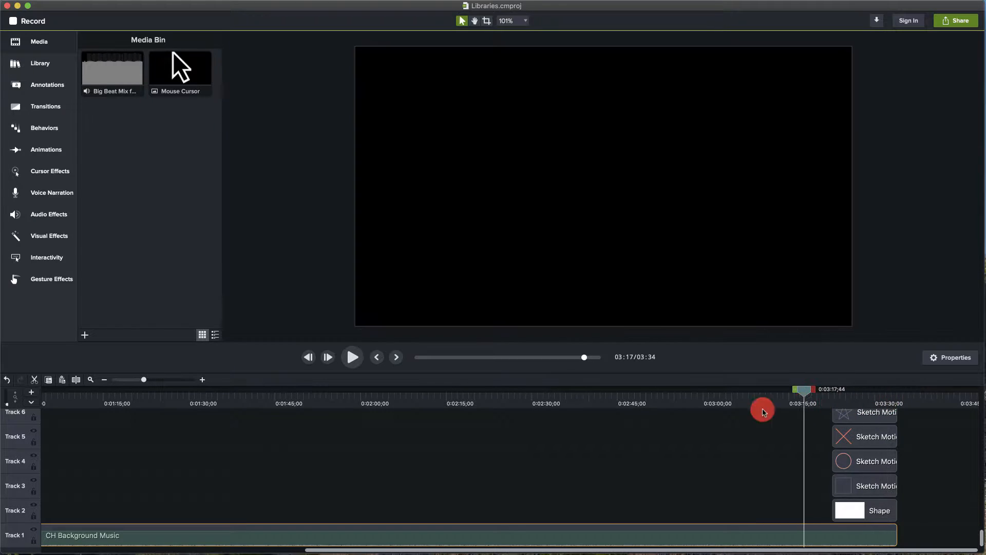
scroll(663, 429, left, 15)
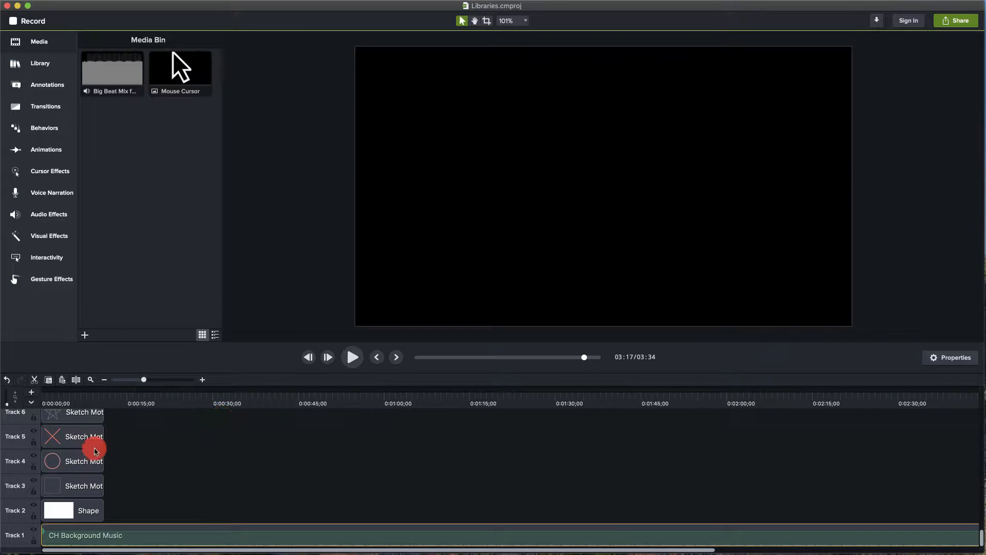
Step: Enlarge the timeline area and place the playhead over the intro title at about 8 seconds
scroll(96, 448, up, 5)
scroll(100, 450, up, 10)
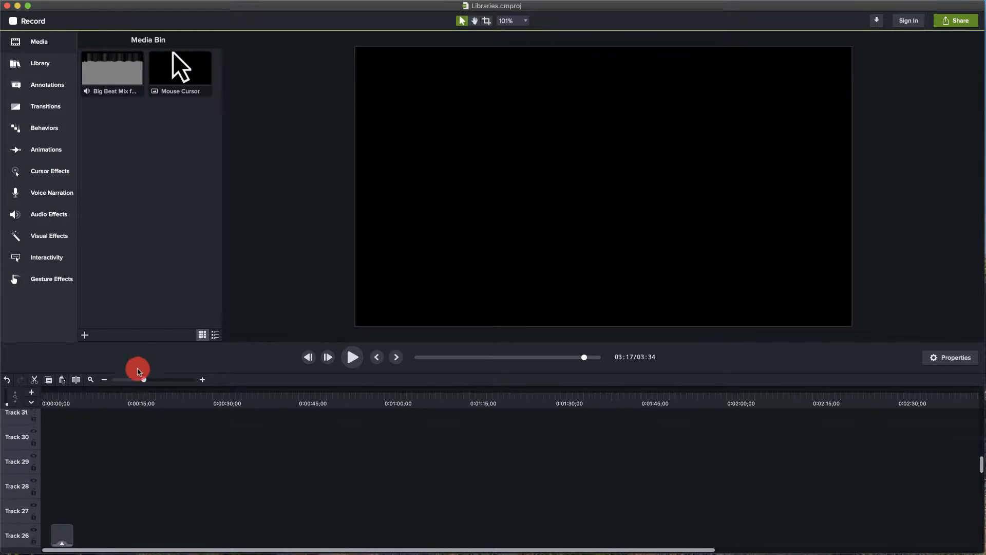
drag(145, 371, 160, 275)
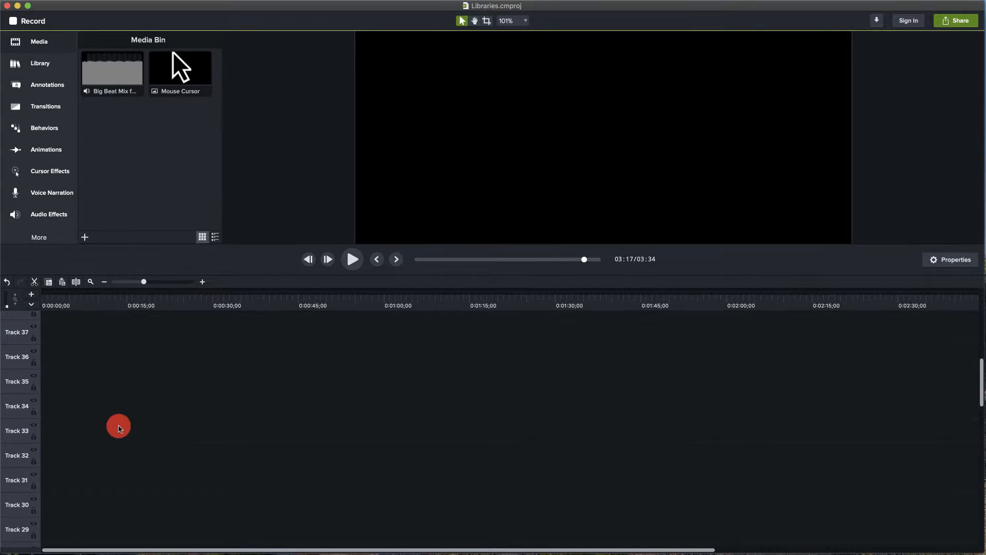
scroll(119, 424, down, 4)
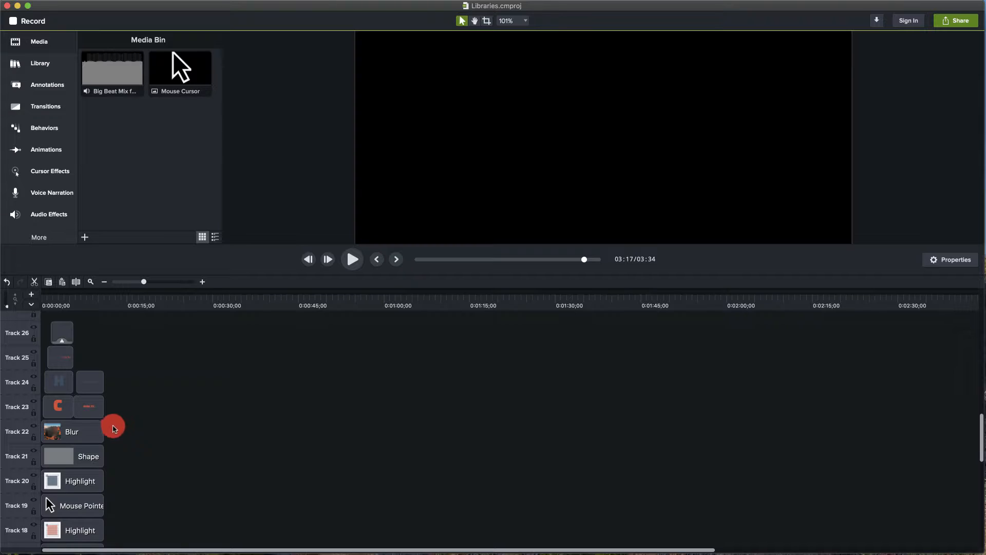
click(103, 301)
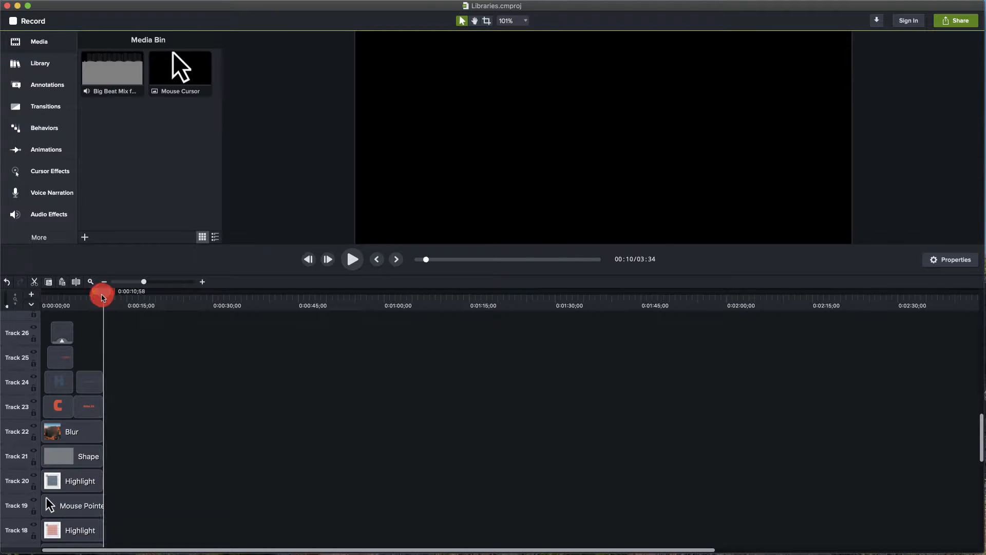
drag(103, 298, 97, 294)
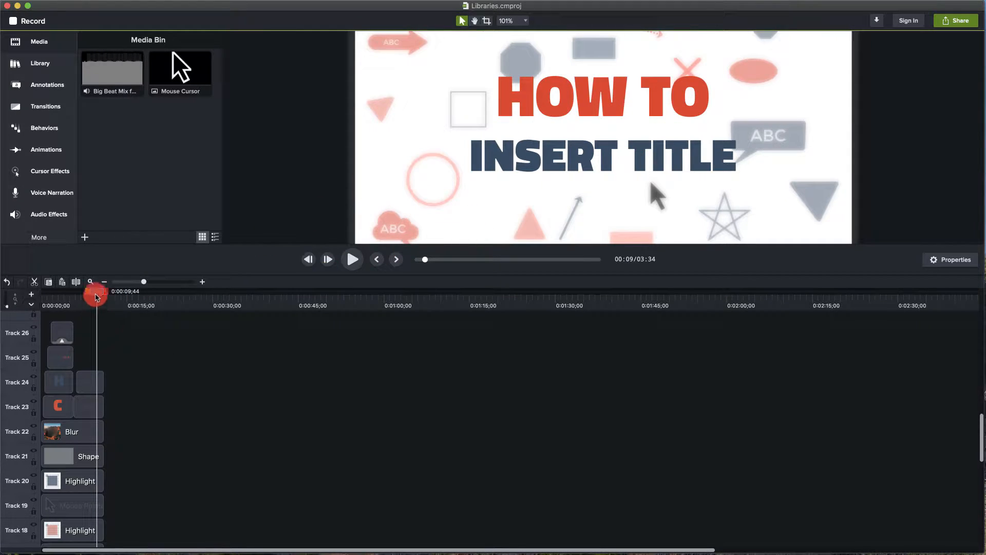
drag(96, 291, 91, 291)
Step: Group the intro's background clips on tracks 2 to 22 and name the group Intro Background
click(109, 432)
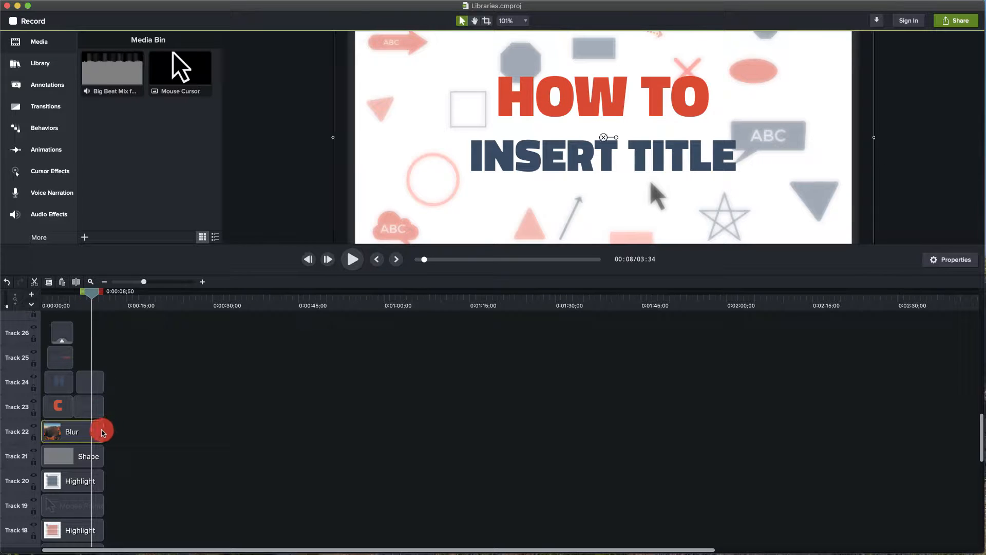
drag(109, 434, 58, 514)
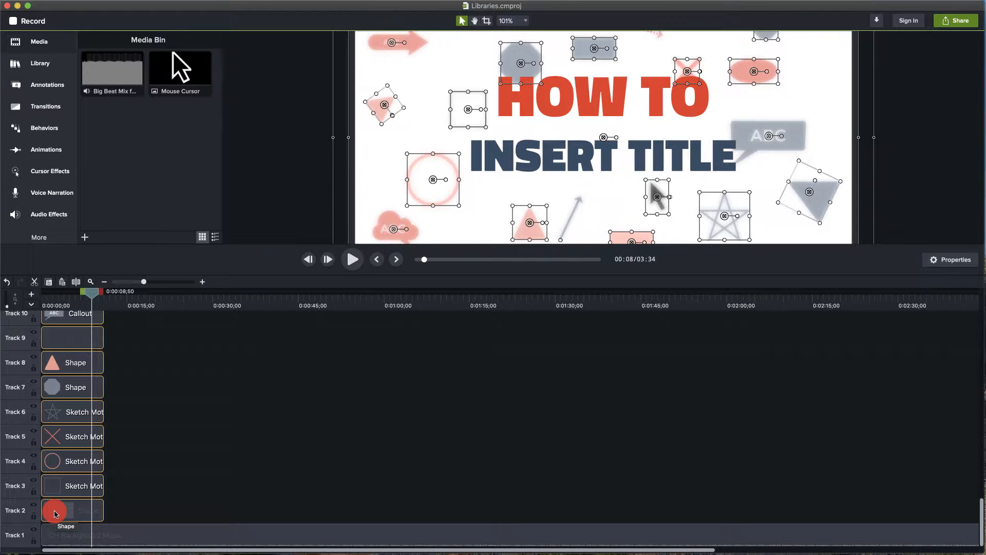
key(super+g)
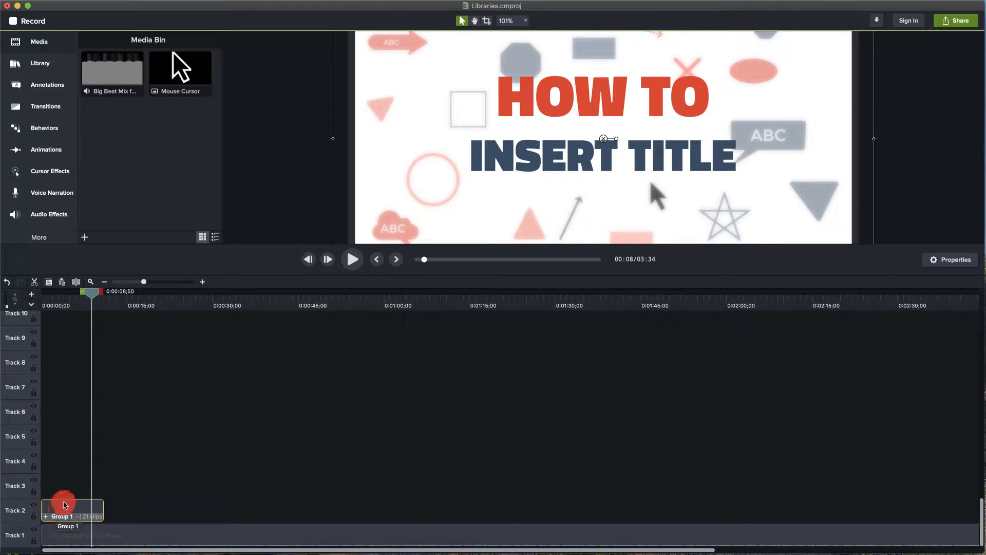
right_click(65, 517)
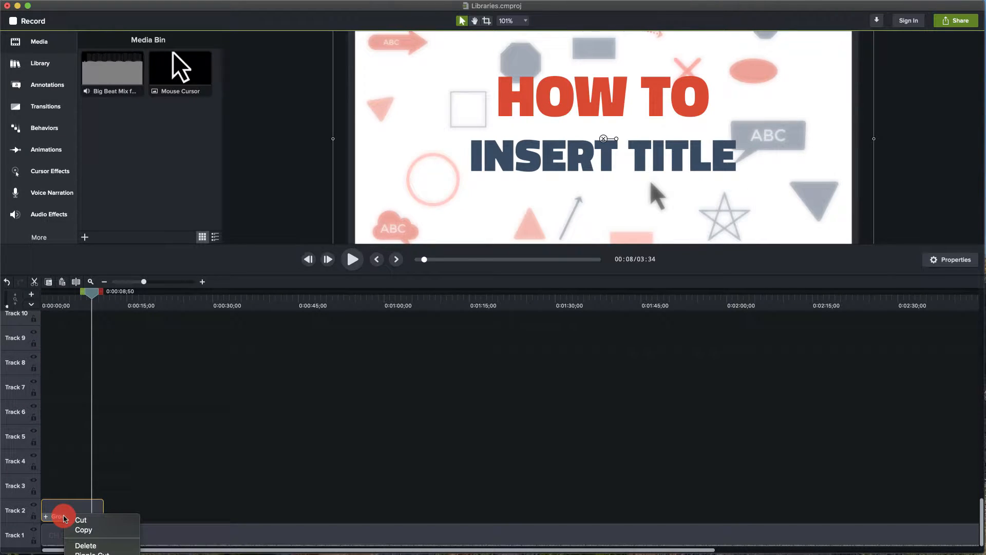
click(85, 535)
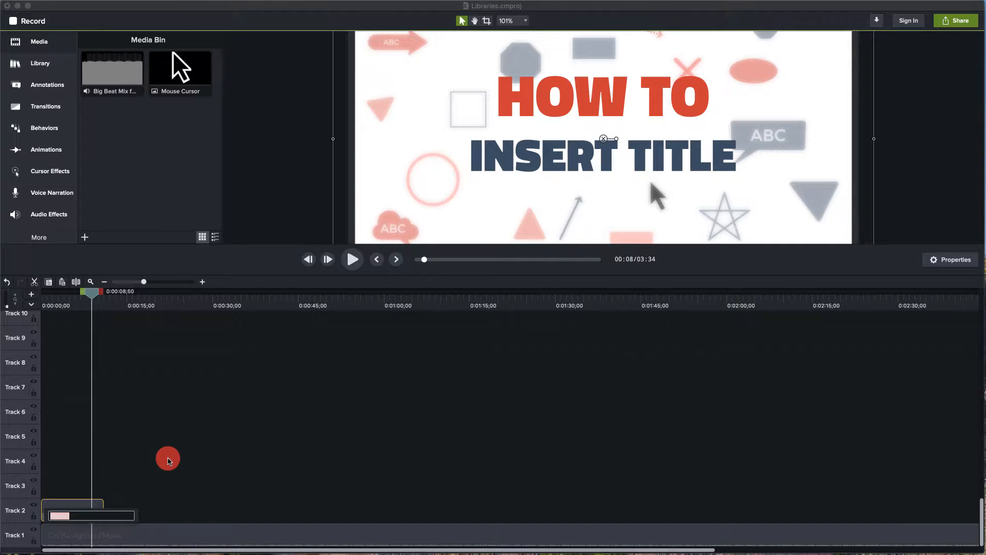
text(INT)
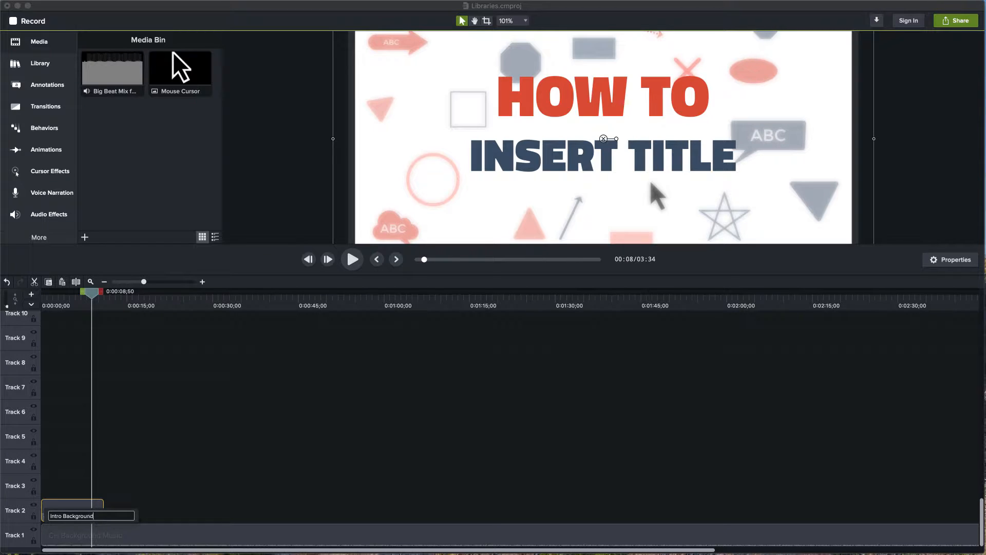
key(Return)
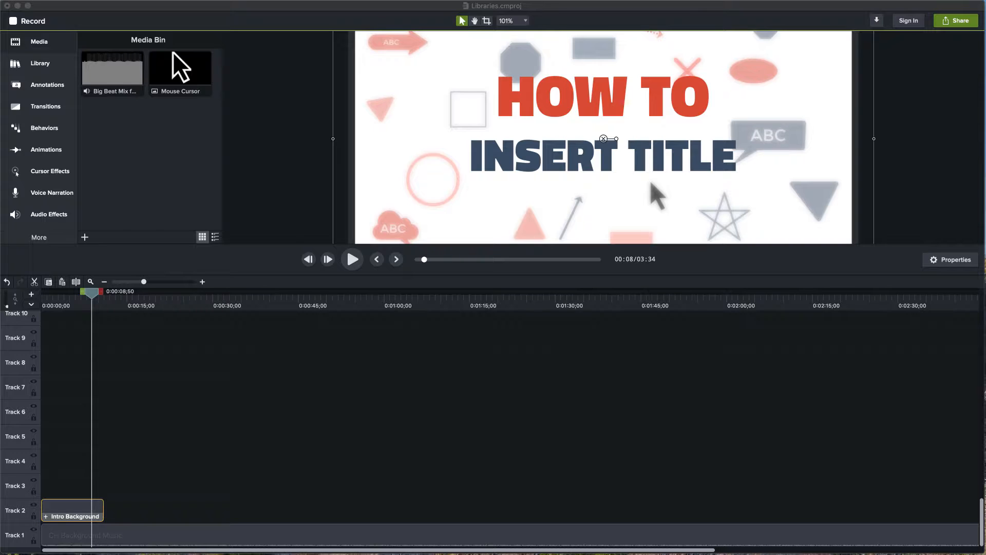
Step: Group the intro's text clips on tracks 23 to 26 and name the group Title Text
scroll(103, 385, up, 10)
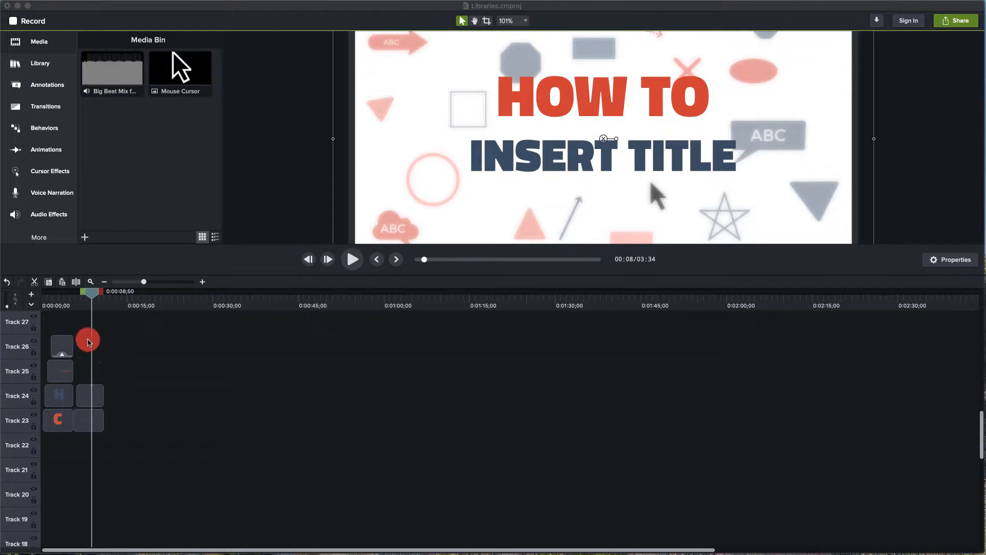
mouse_move(91, 292)
mouse_down()
mouse_move(44, 304)
mouse_move(82, 301)
mouse_up()
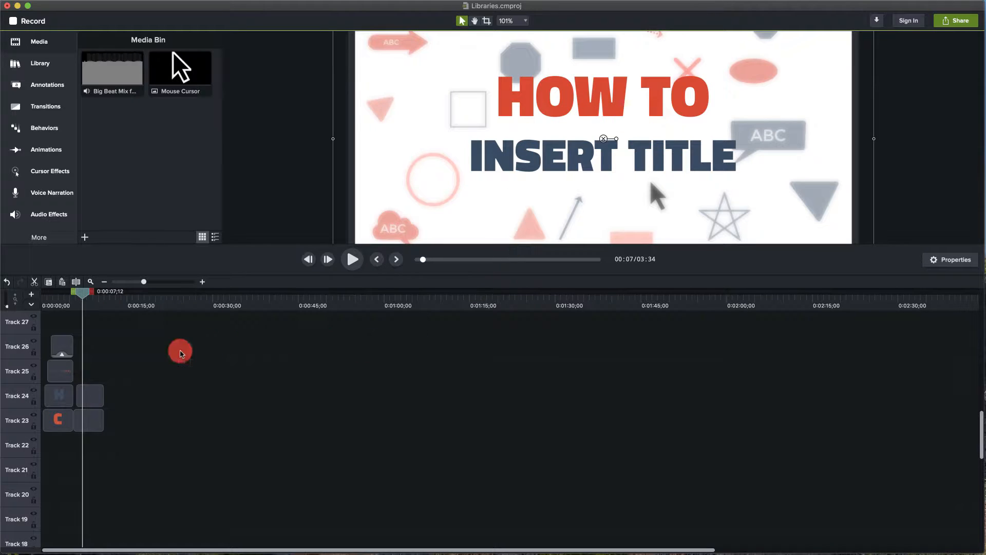
drag(148, 335, 47, 412)
key(super+g)
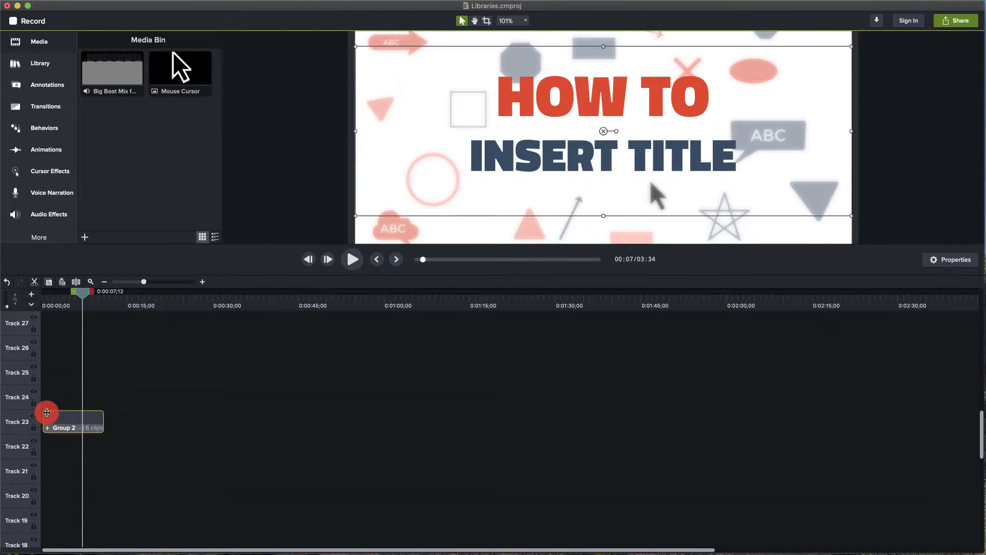
right_click(55, 427)
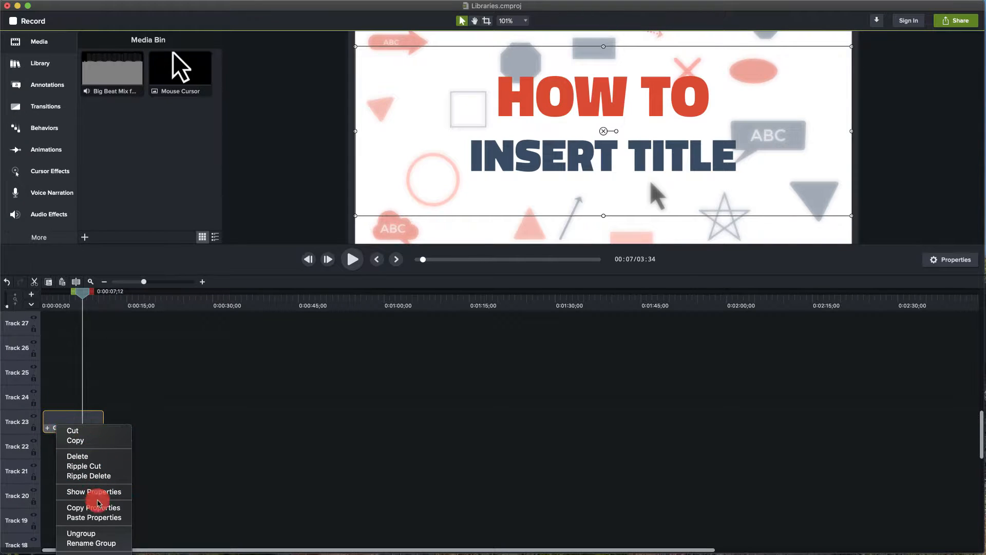
click(92, 543)
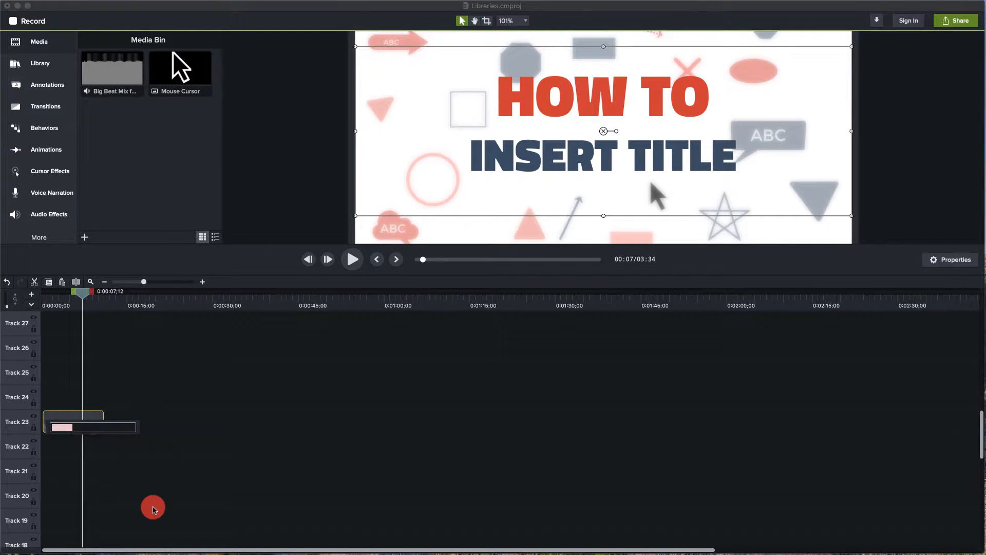
text(Title Text)
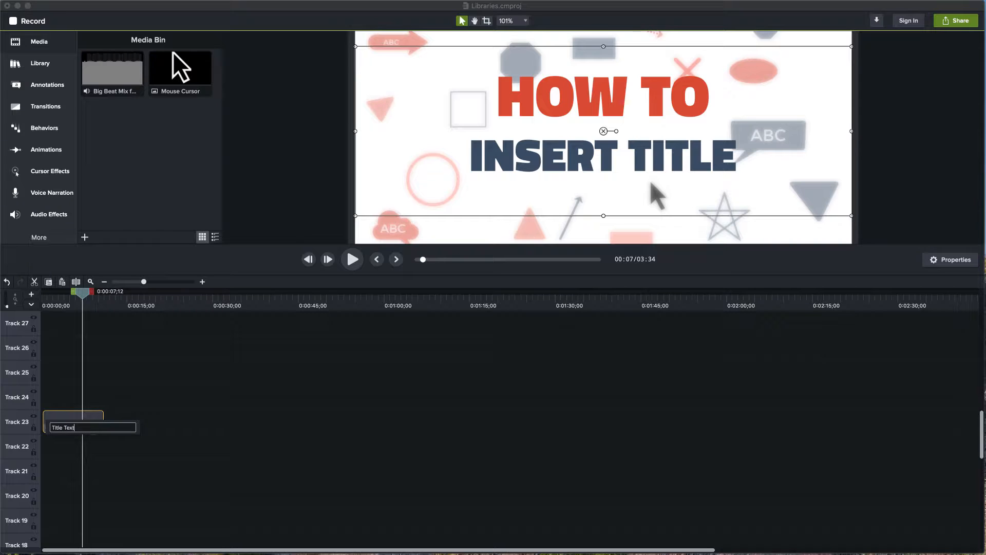
key(Return)
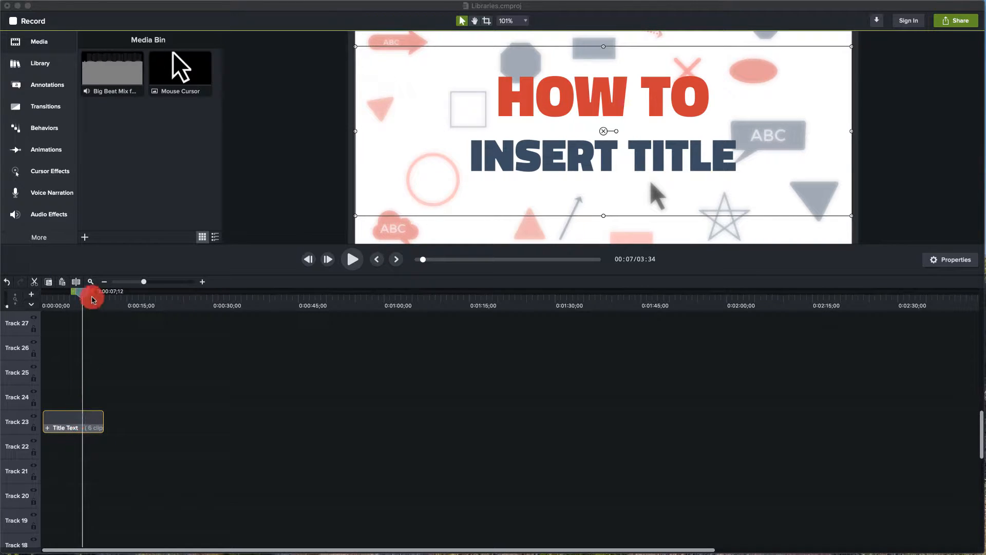
Step: Move the Title Text group down to track 3, directly above the Intro Background group
drag(83, 291, 26, 297)
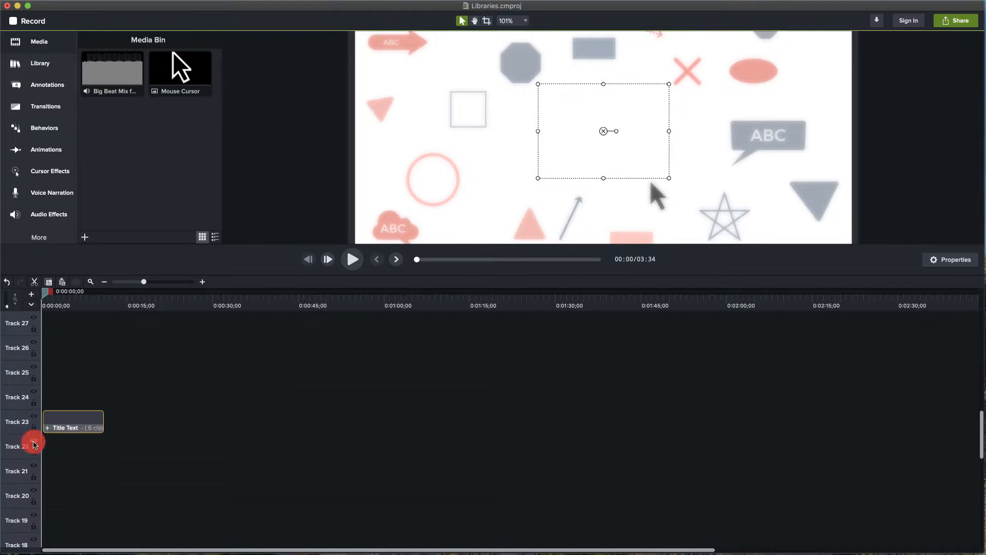
scroll(35, 442, up, 3)
drag(45, 295, 48, 295)
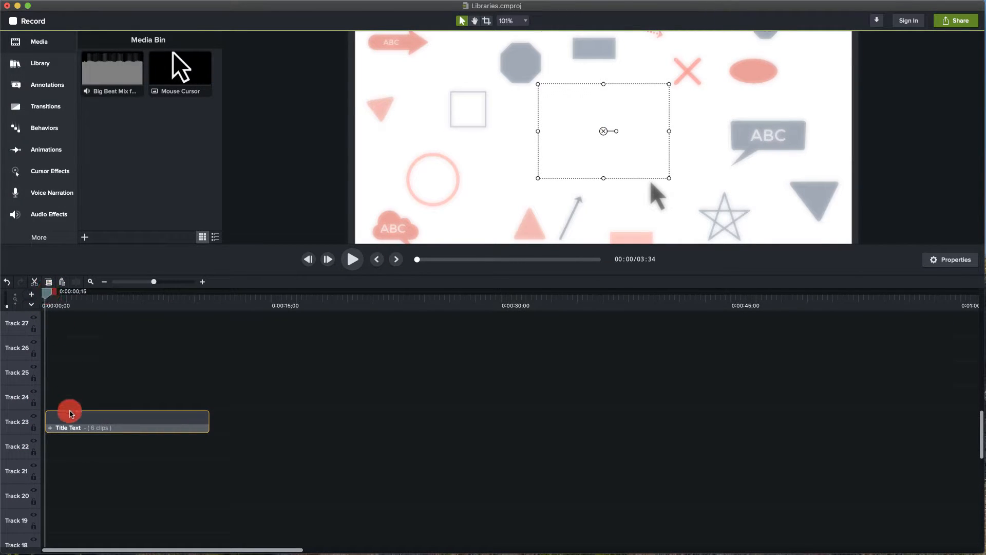
drag(68, 411, 68, 524)
scroll(75, 509, down, 8)
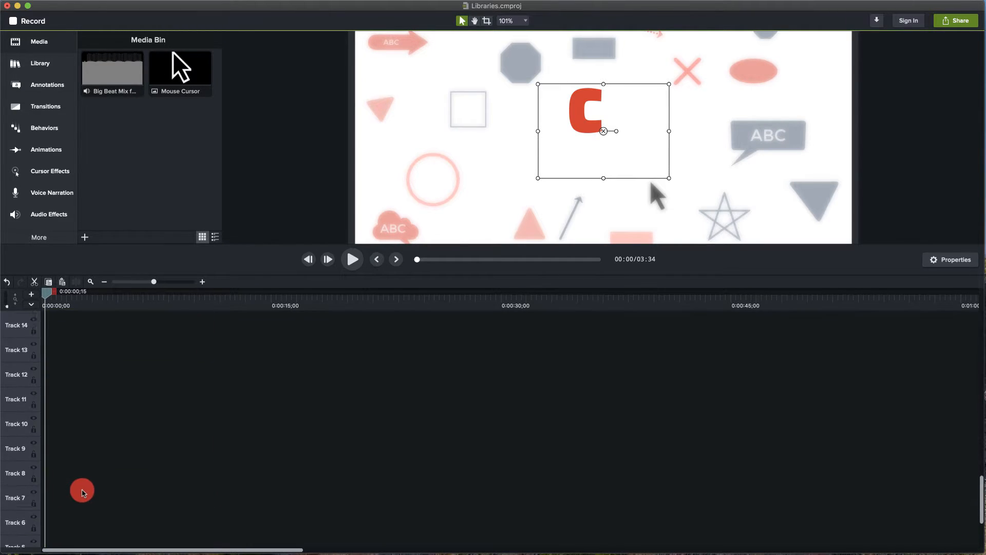
scroll(84, 488, up, 4)
drag(95, 338, 113, 489)
click(153, 446)
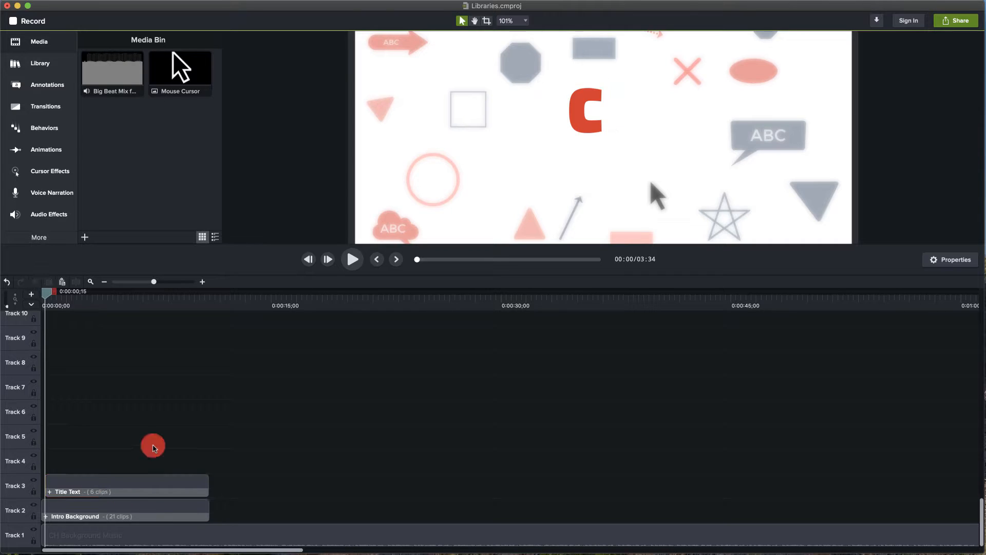
Step: Play the intro from the start of the timeline to its end to preview the grouped clips
drag(48, 292, 35, 300)
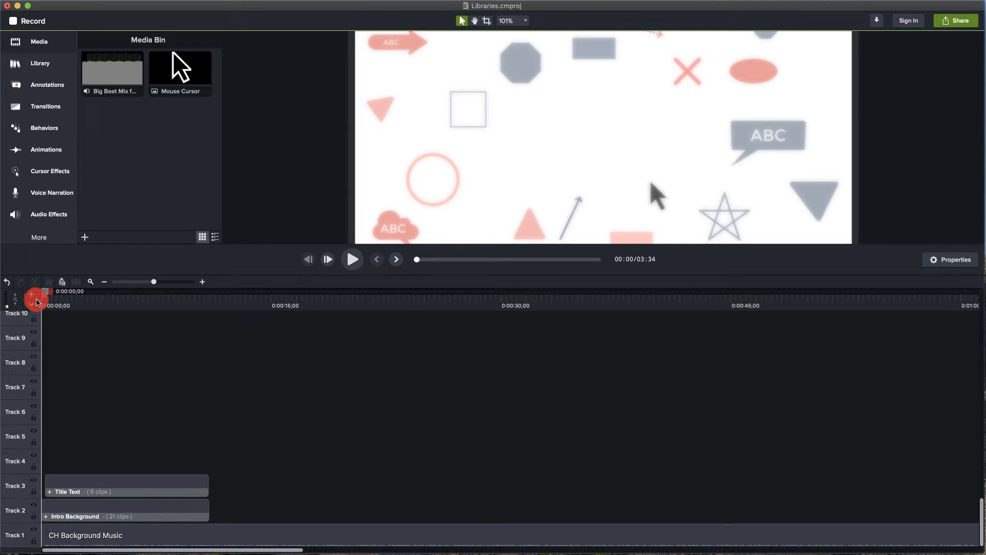
scroll(450, 127, down, 3)
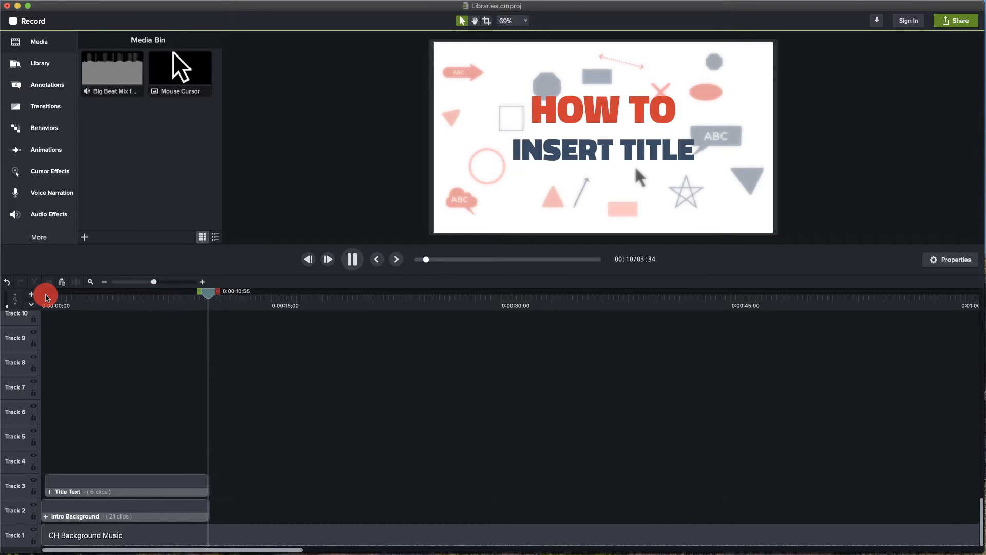
key(space)
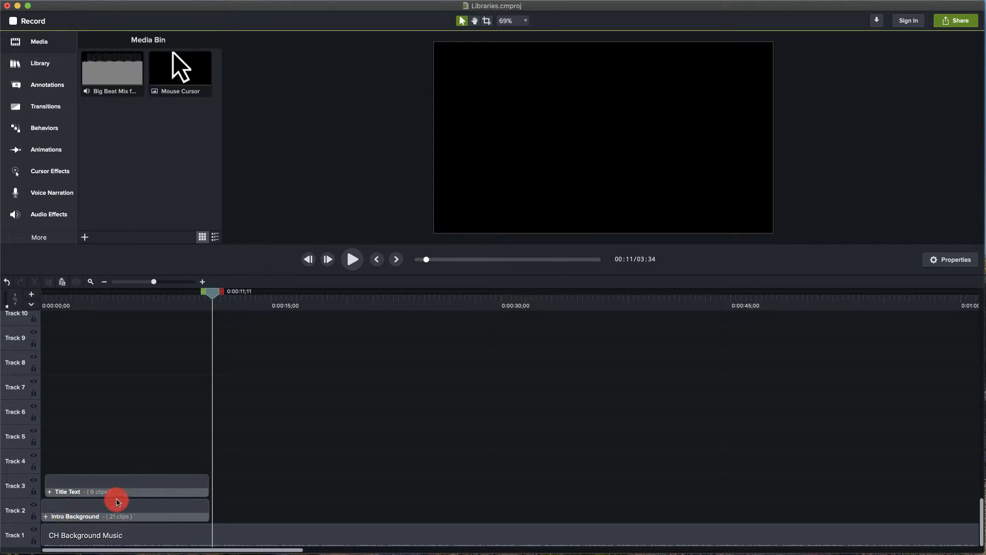
Step: Group the Title Text and Intro Background groups together into one group on track 2
drag(134, 468, 124, 506)
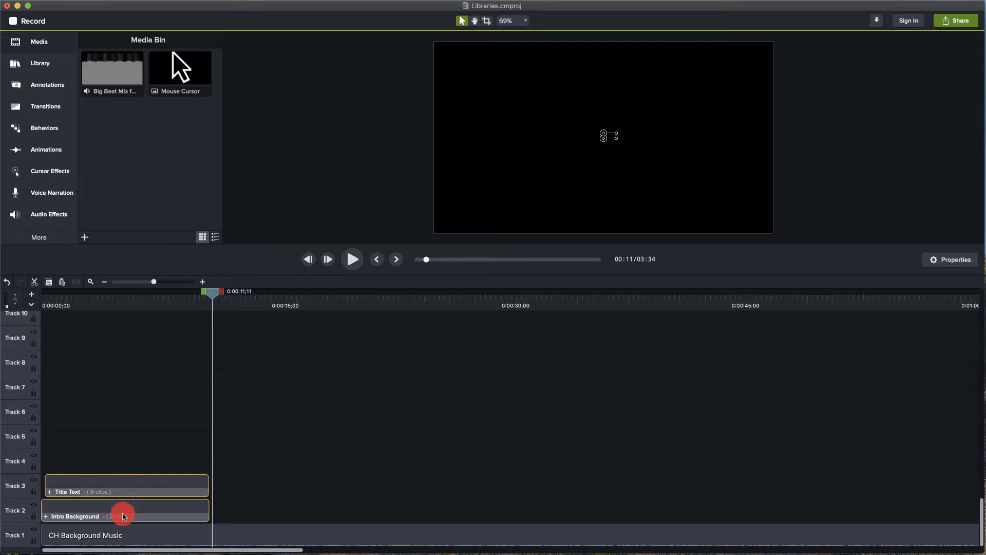
key(super+g)
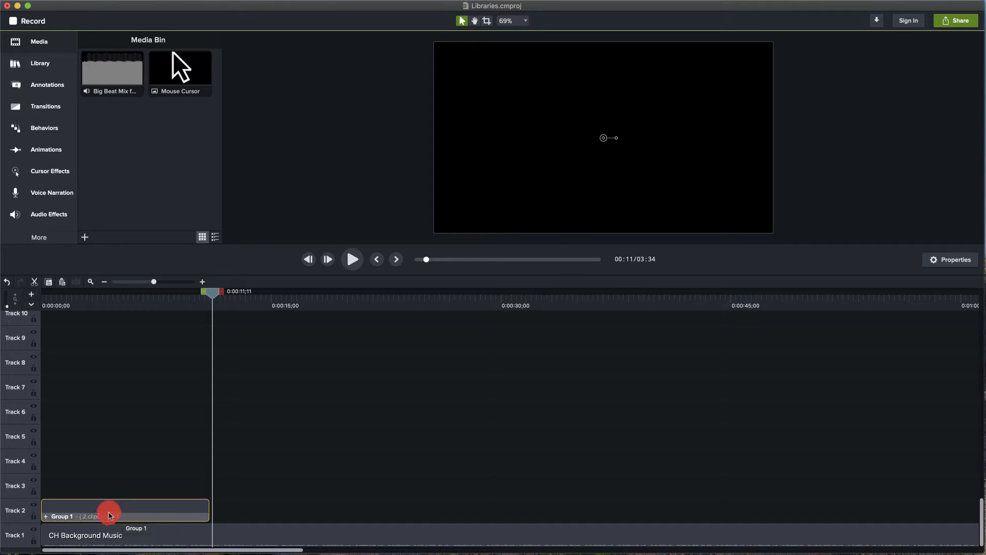
Step: Rename the combined group on track 2 at the timeline's start as CH Opening Title
right_click(62, 511)
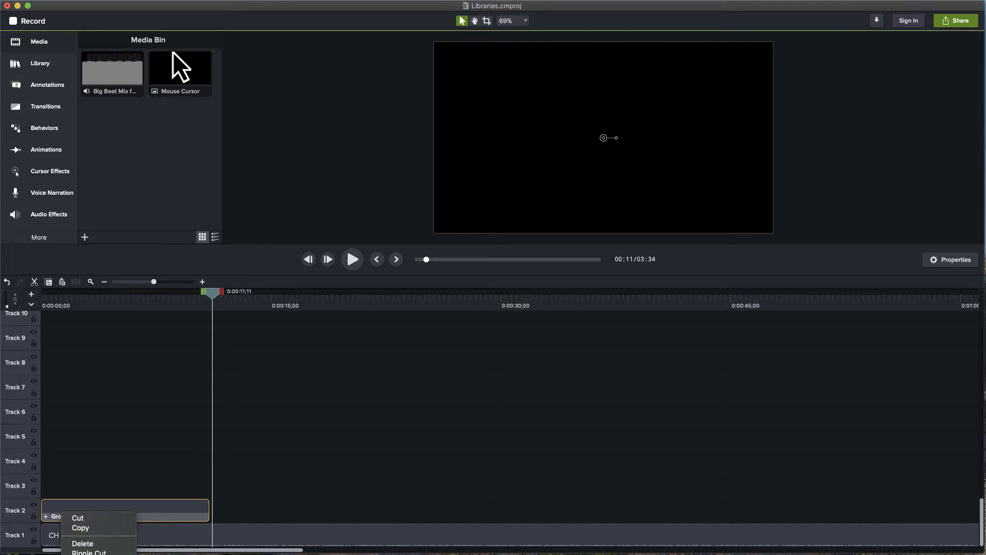
click(110, 551)
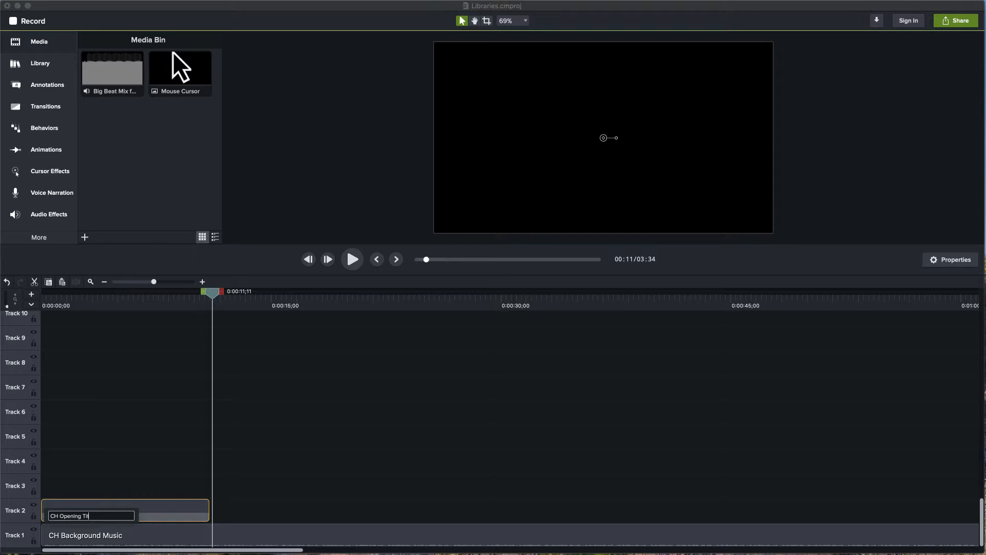
key(Return)
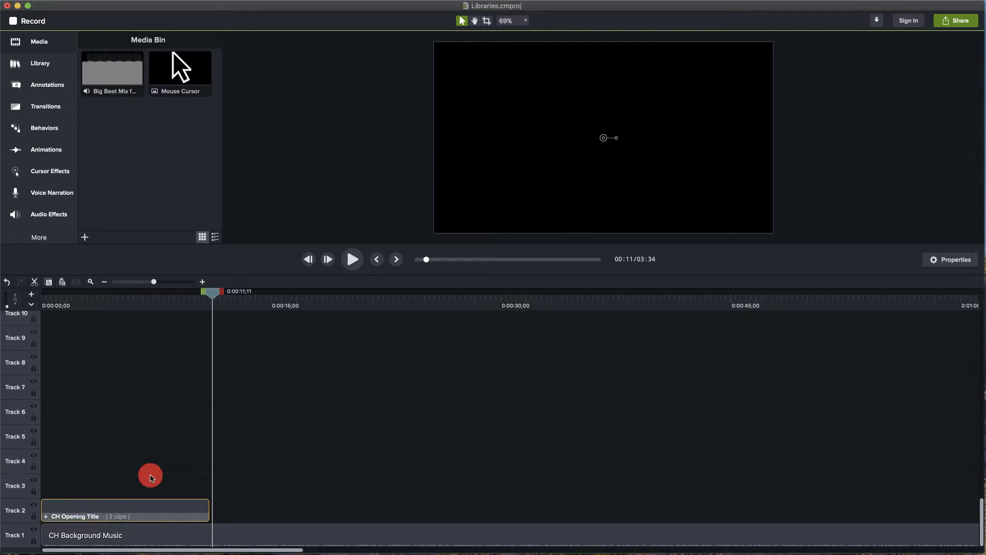
Step: Group all end-title clips on tracks 2 to 26 at the end of the timeline, leaving the background music out
scroll(283, 489, down, 3)
scroll(568, 485, right, 10)
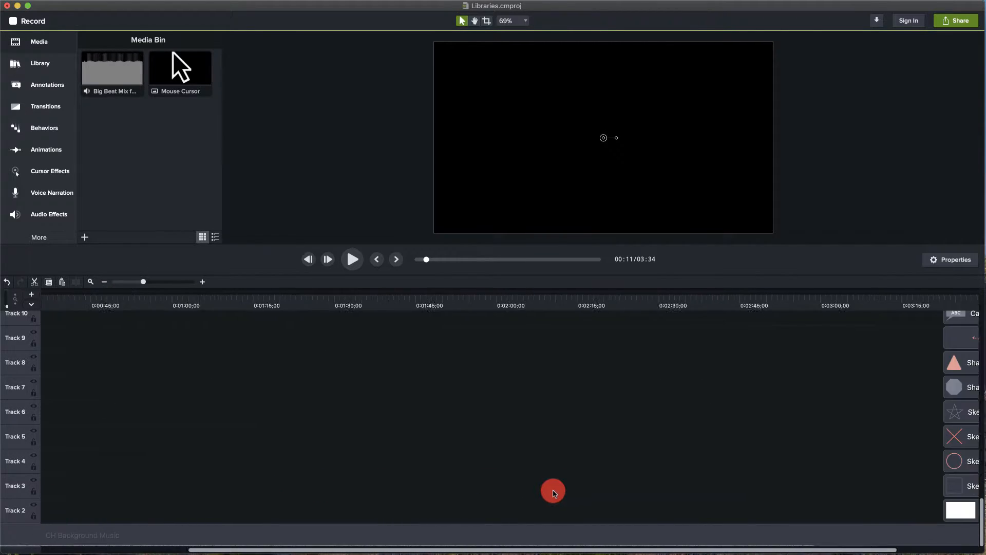
click(942, 273)
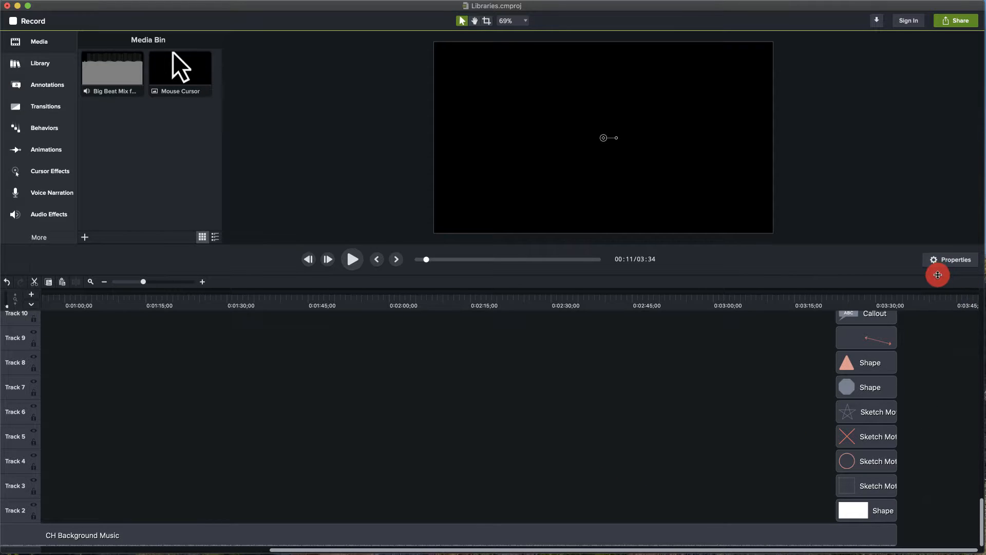
drag(938, 275, 940, 189)
scroll(909, 291, up, 10)
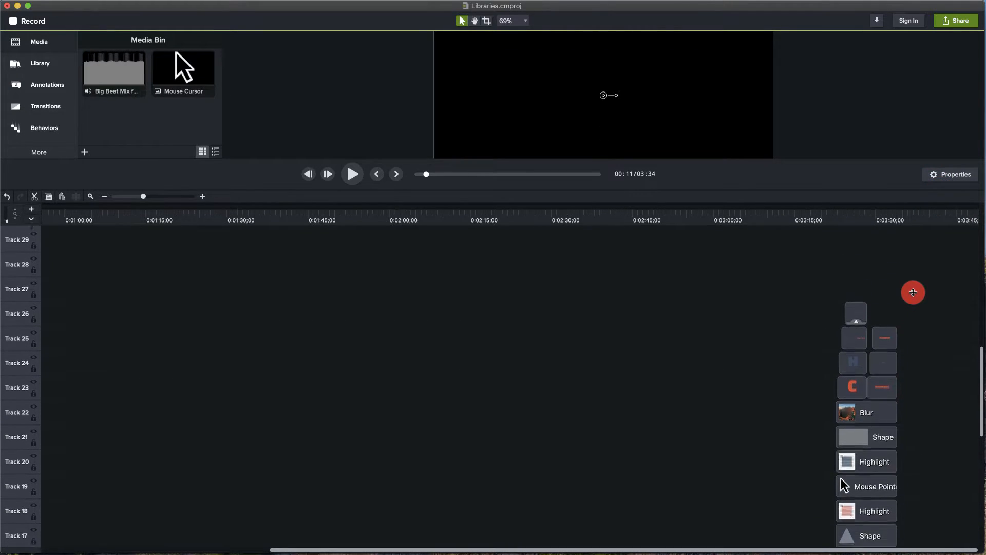
scroll(827, 417, down, 1)
drag(826, 410, 892, 425)
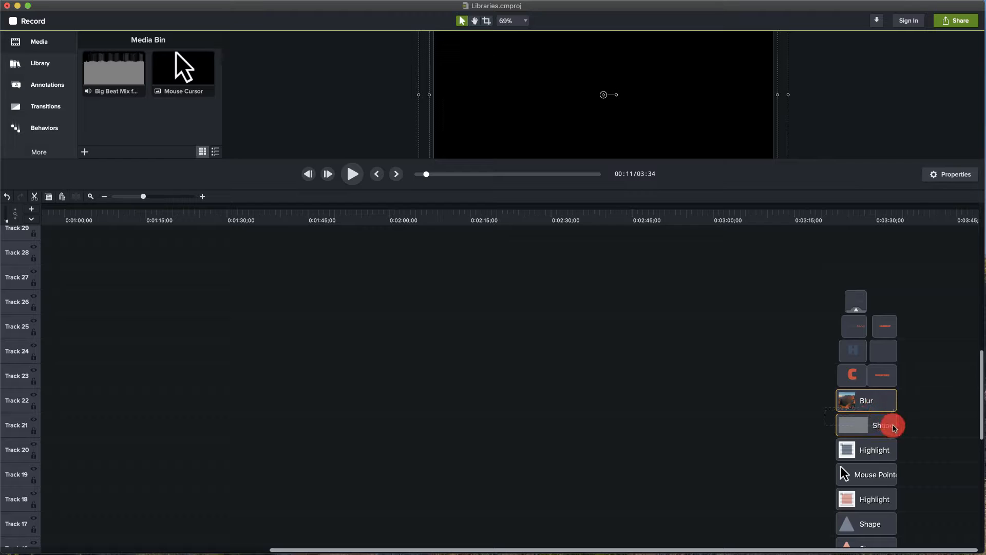
click(849, 220)
mouse_move(849, 220)
mouse_down()
mouse_move(877, 222)
mouse_move(853, 224)
mouse_up()
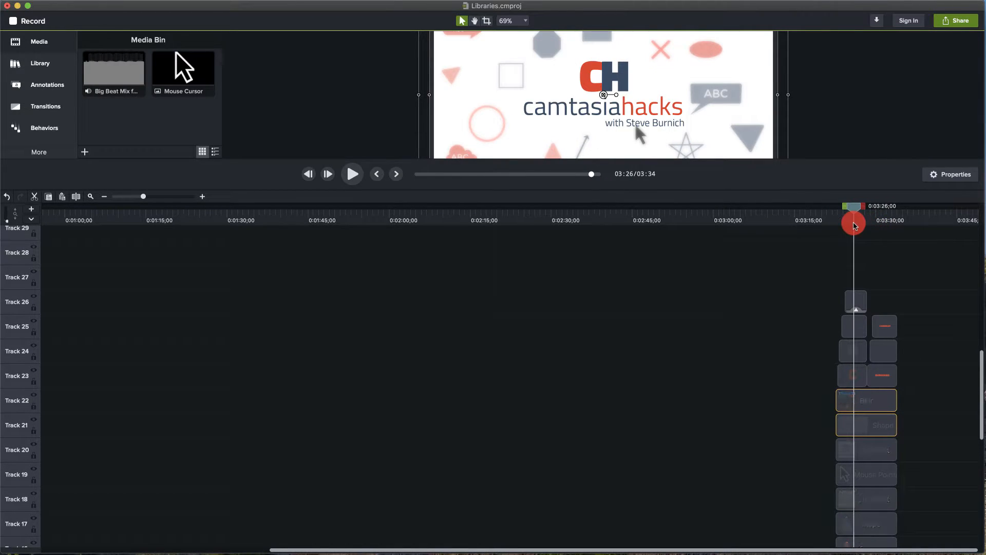
click(826, 289)
drag(825, 289, 904, 522)
drag(922, 500, 932, 506)
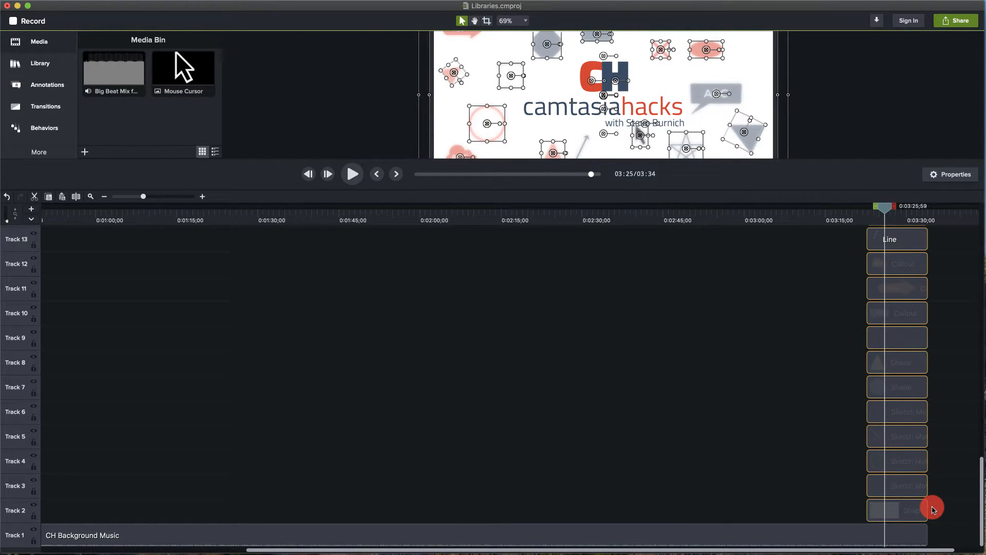
key(super+g)
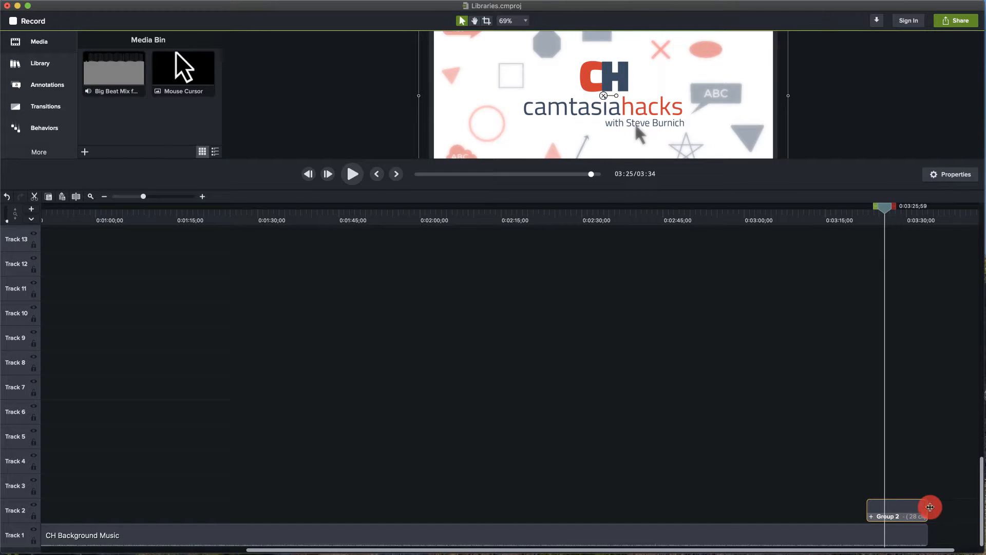
Step: Rename the new group at the end of track 2 as CH End Title
right_click(894, 513)
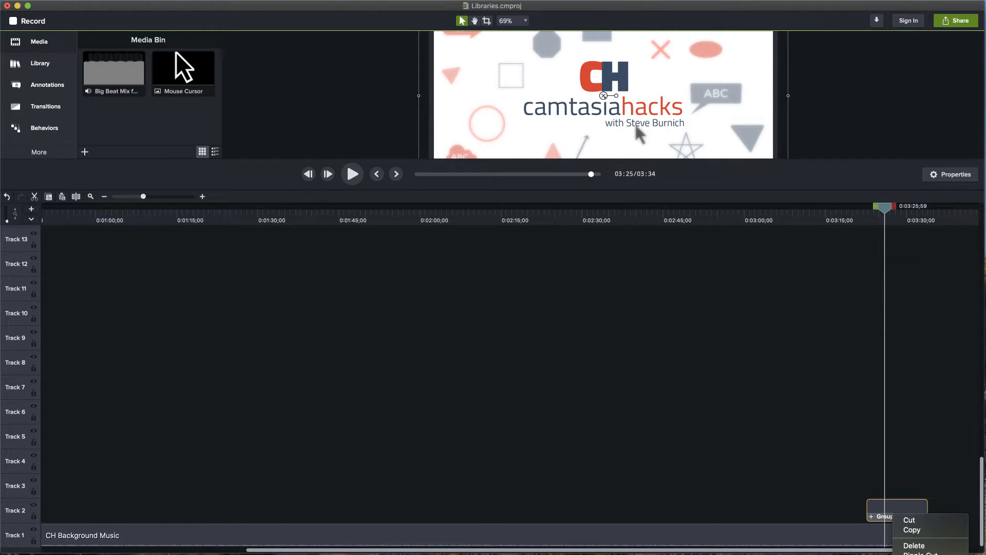
click(932, 554)
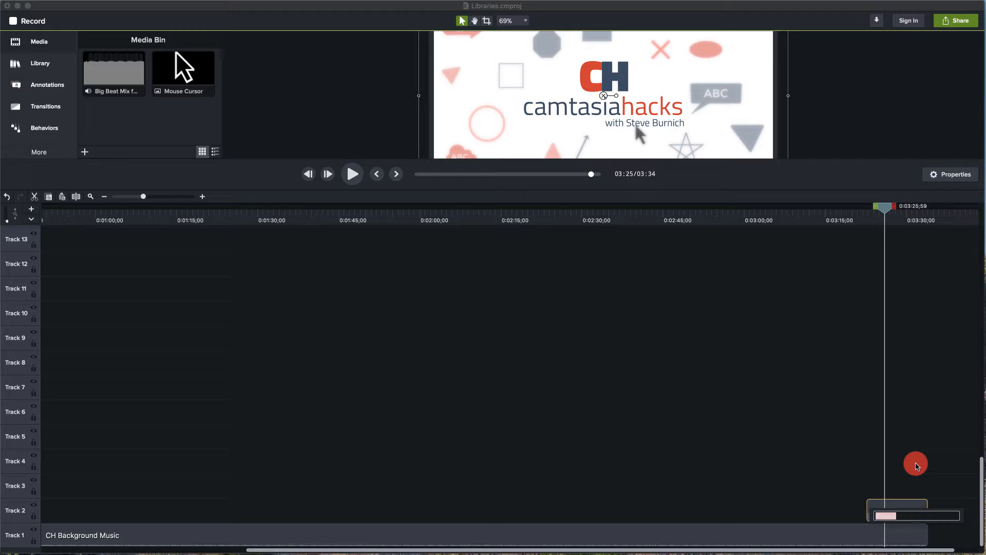
text(c)
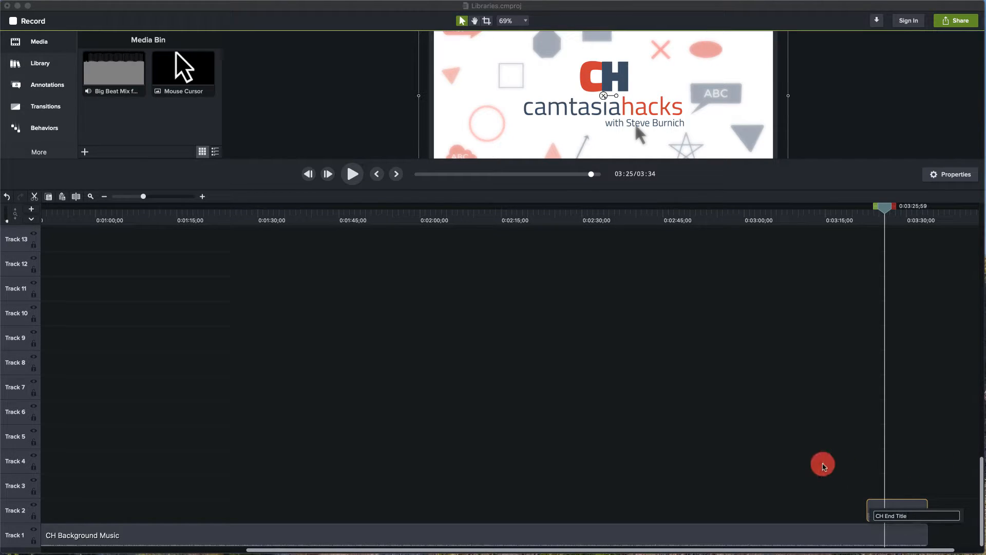
click(822, 464)
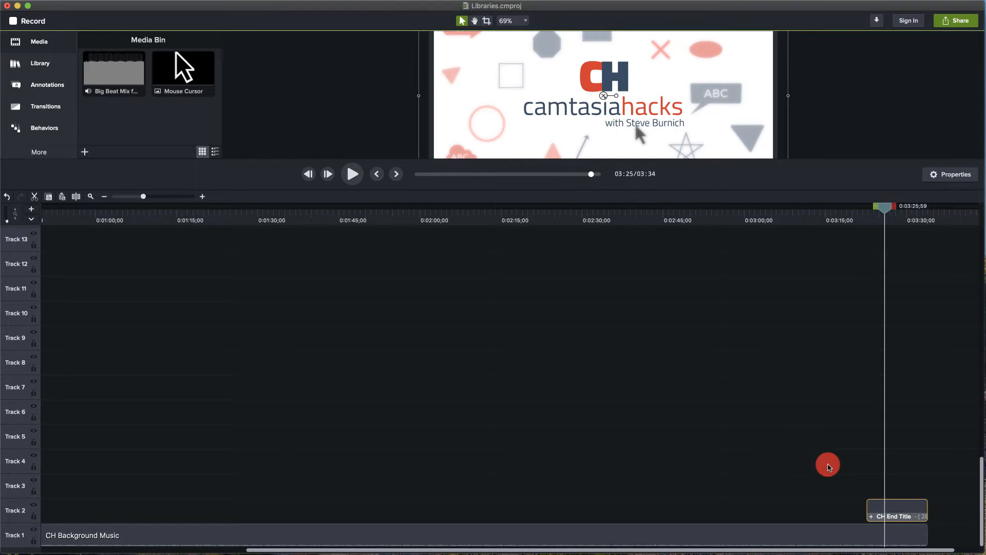
Step: Fit the whole project into the timeline, enlarge the preview area above it and deselect the end-title group
click(90, 196)
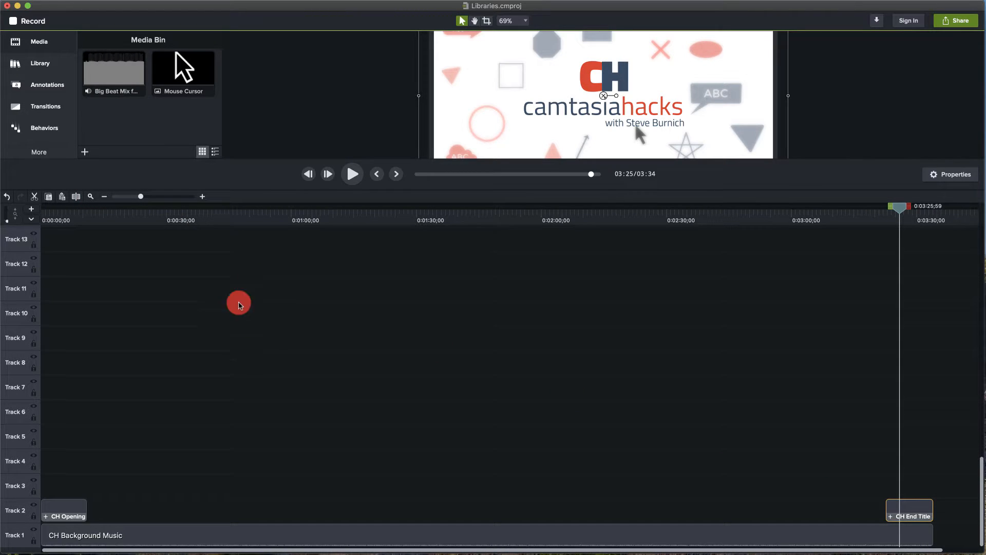
drag(374, 185, 385, 416)
scroll(422, 318, up, 2)
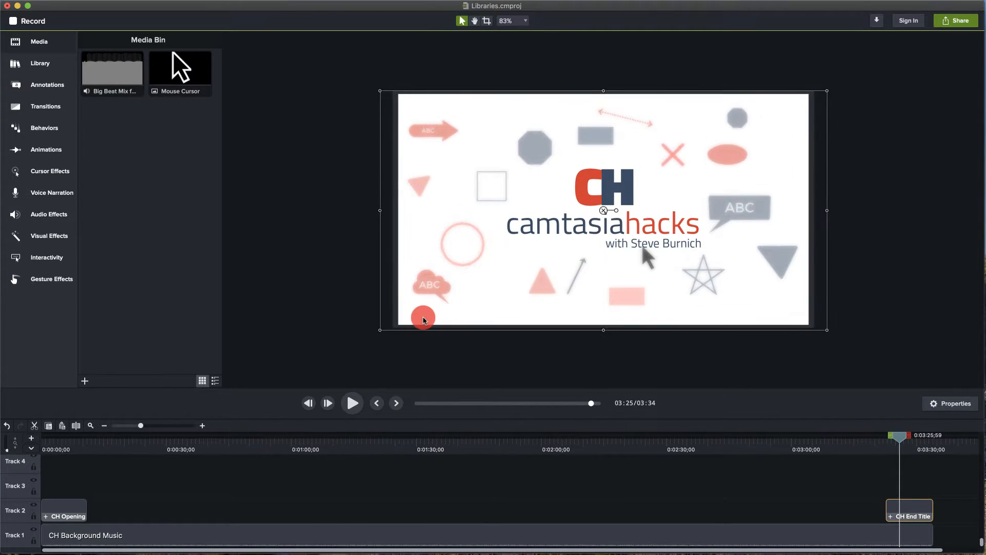
click(288, 323)
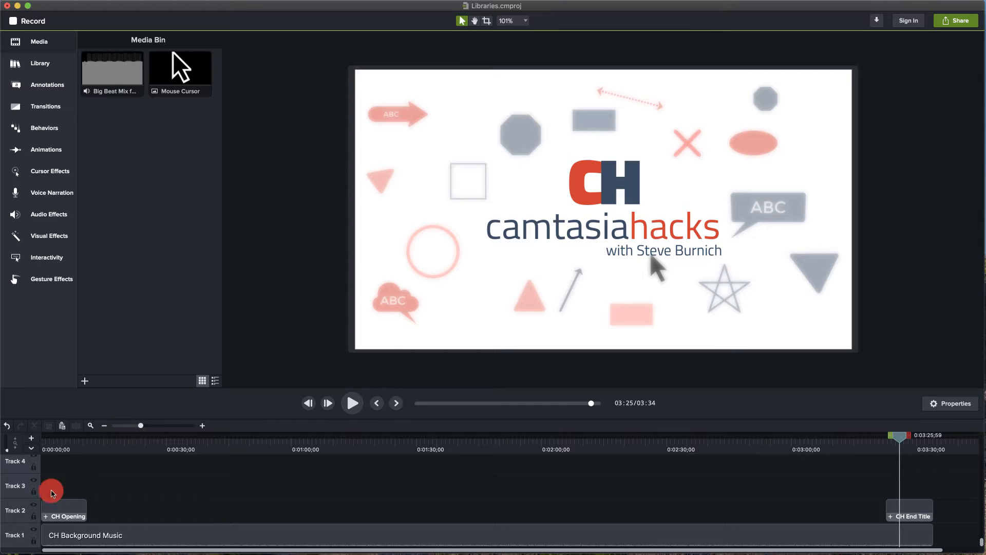
Step: Create a new blank library named CamtasiaHacks
click(44, 63)
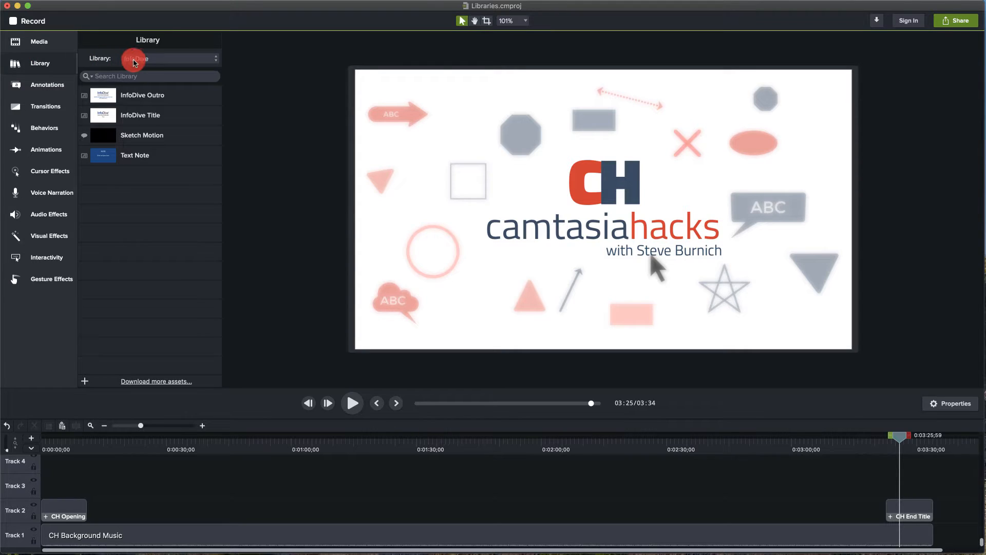
click(145, 60)
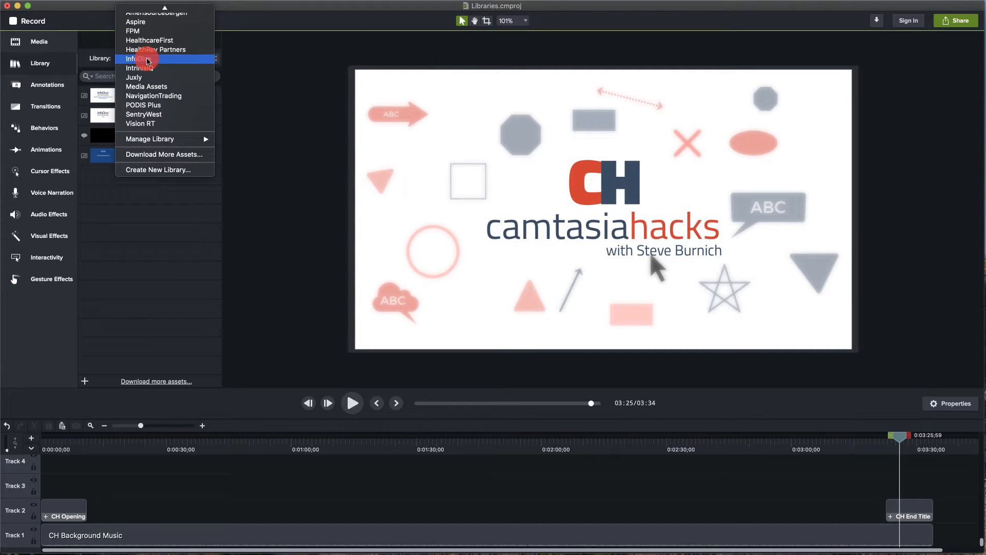
click(165, 170)
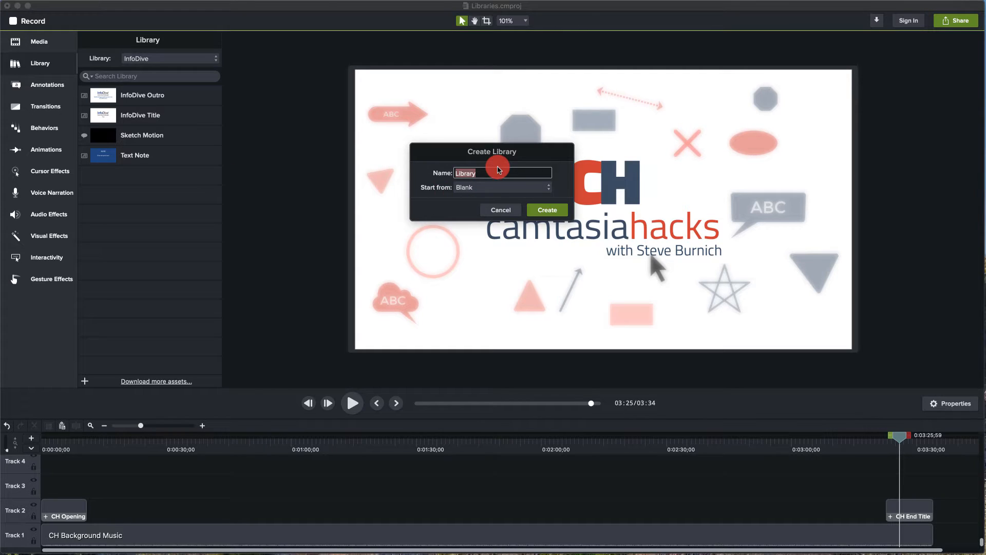
text(CamtasiaHacks)
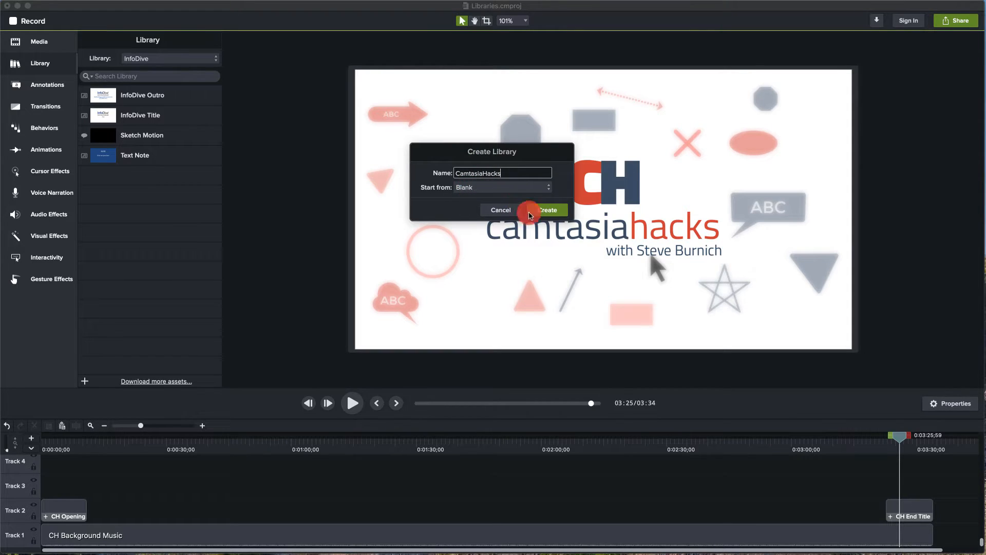
click(544, 212)
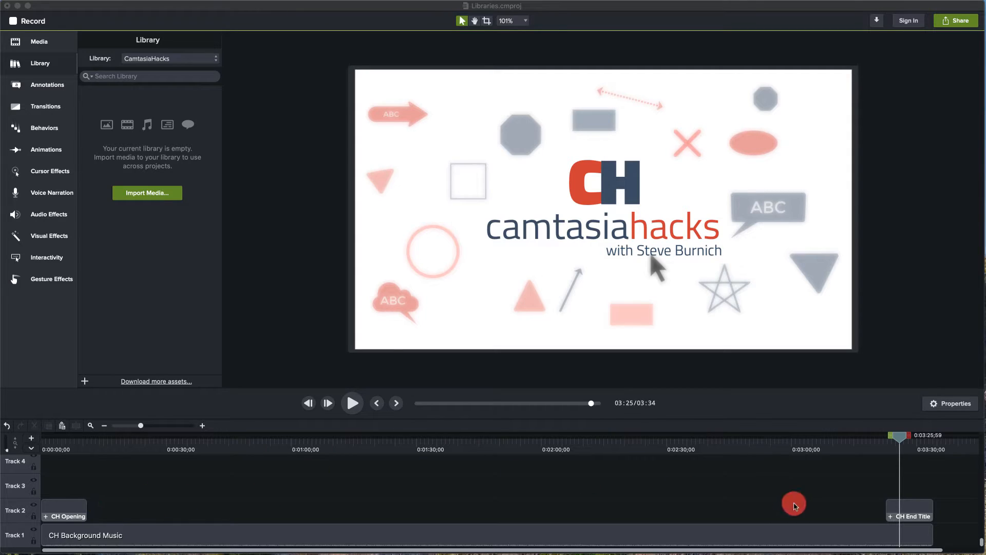
Step: Enlarge the timeline area and move the CH End Title group up to track 8, starting at about 2:48
right_click(912, 512)
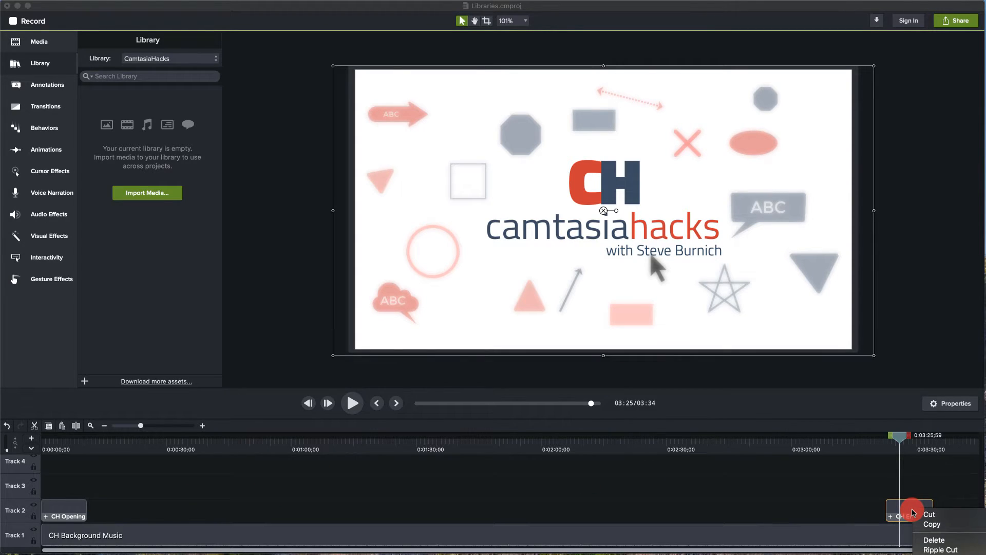
click(898, 480)
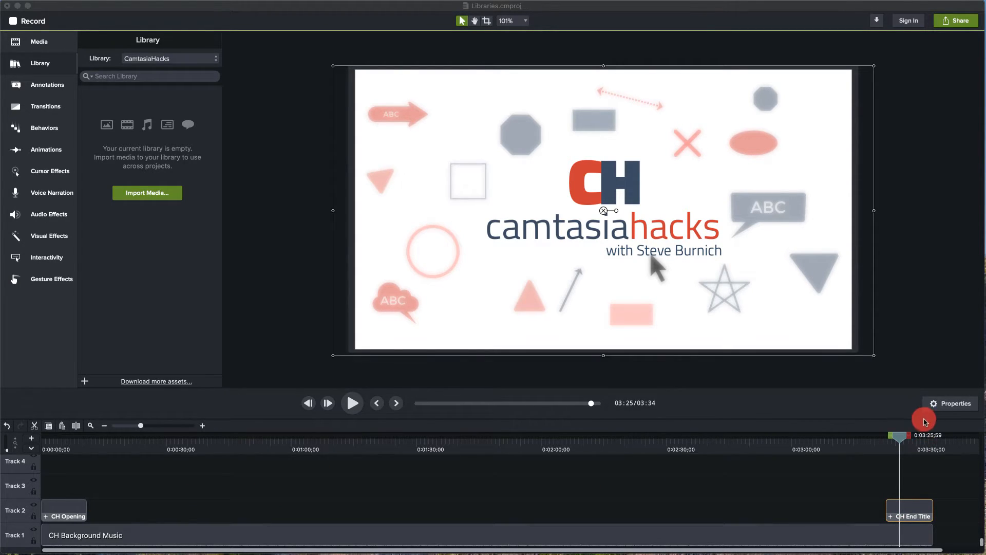
drag(907, 417, 922, 292)
drag(908, 511, 765, 363)
Step: Add the CH End Title group to the CamtasiaHacks library under its existing name
right_click(766, 366)
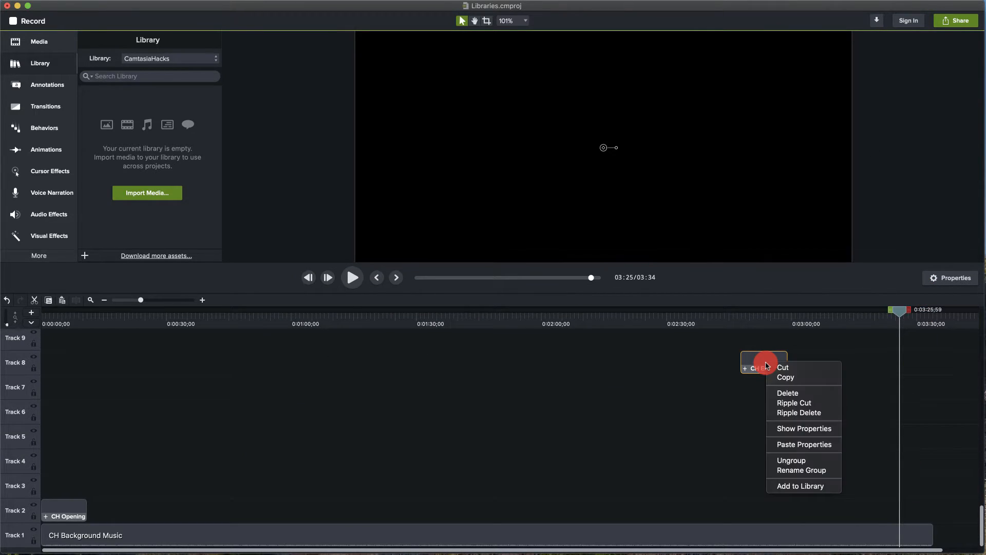
click(802, 488)
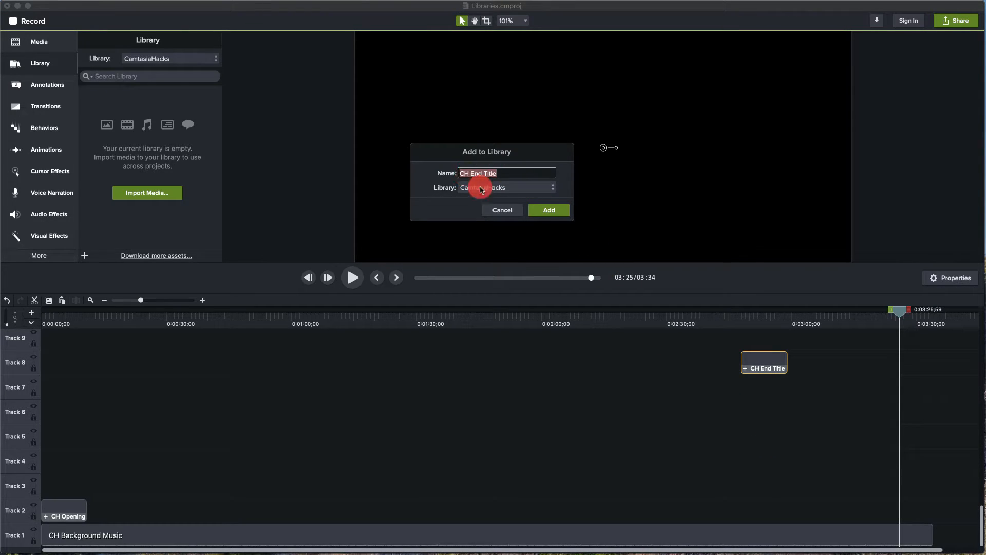
click(511, 187)
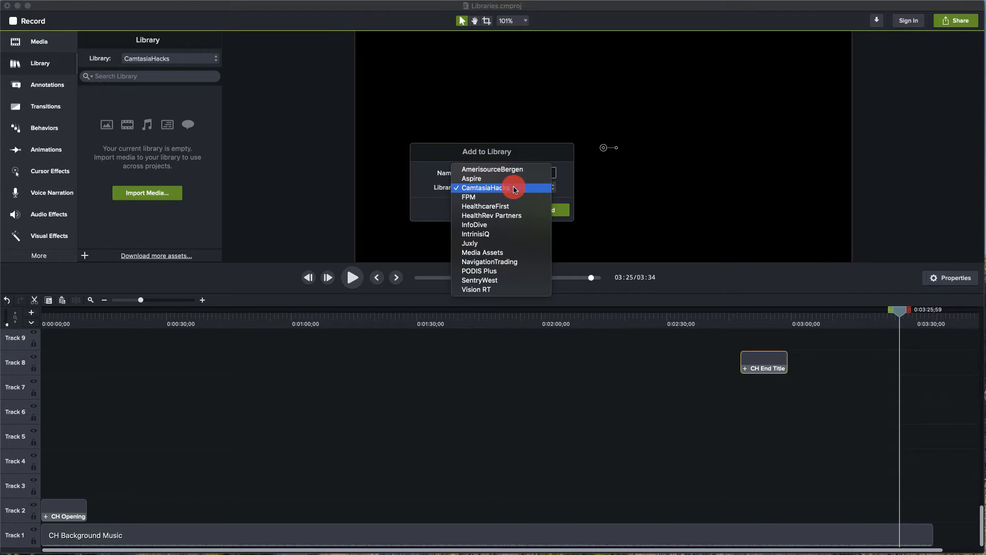
click(459, 189)
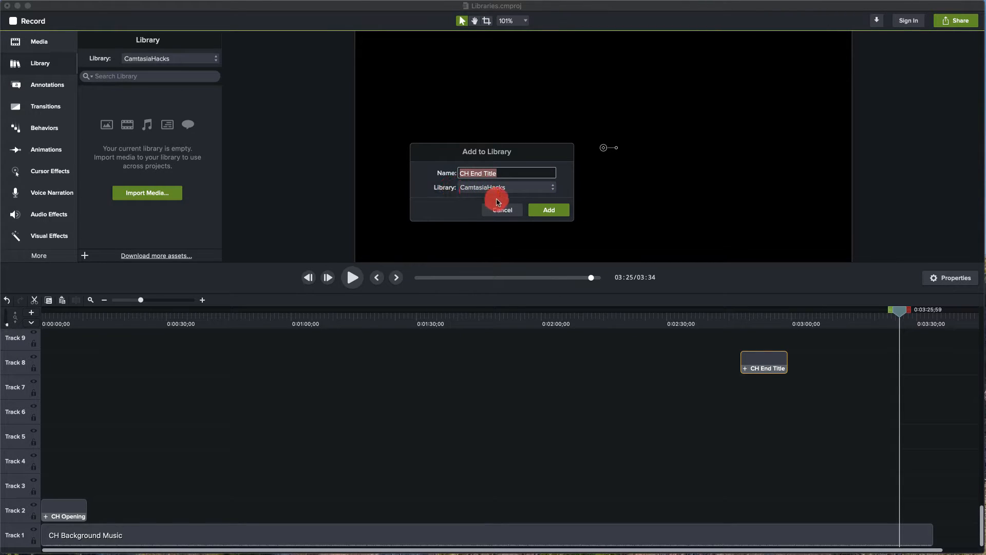
click(545, 211)
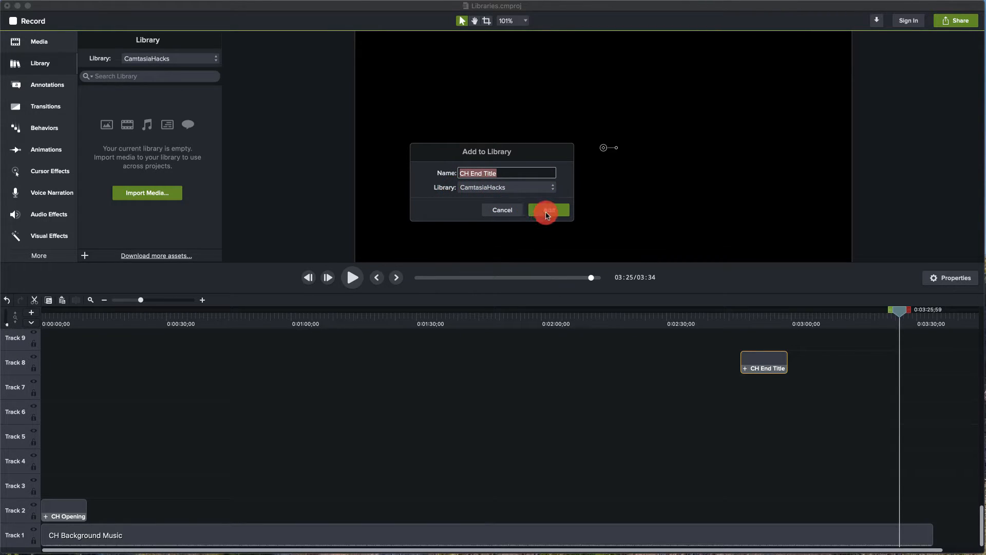
Step: Add the CH Opening Title group on track 2 to the CamtasiaHacks library
right_click(60, 512)
click(94, 549)
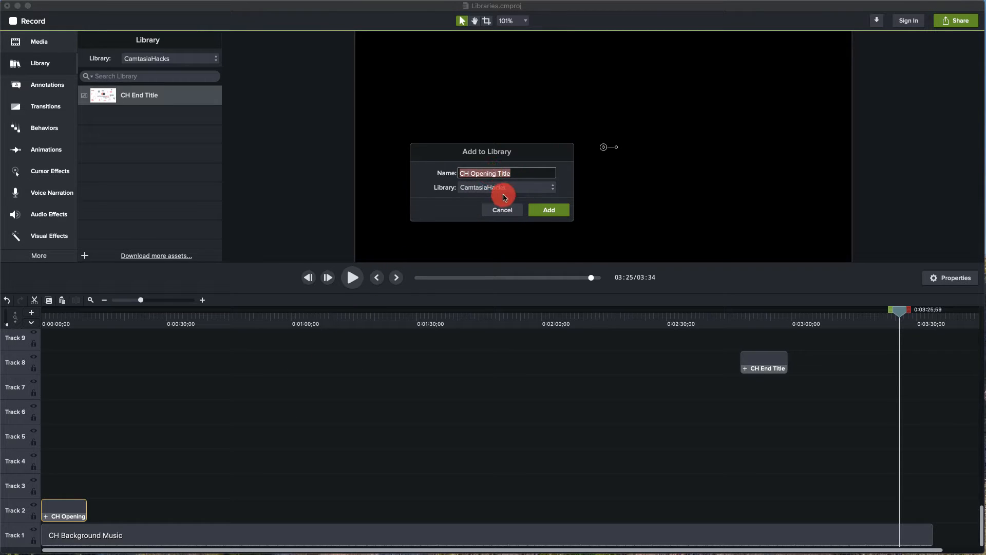
click(548, 210)
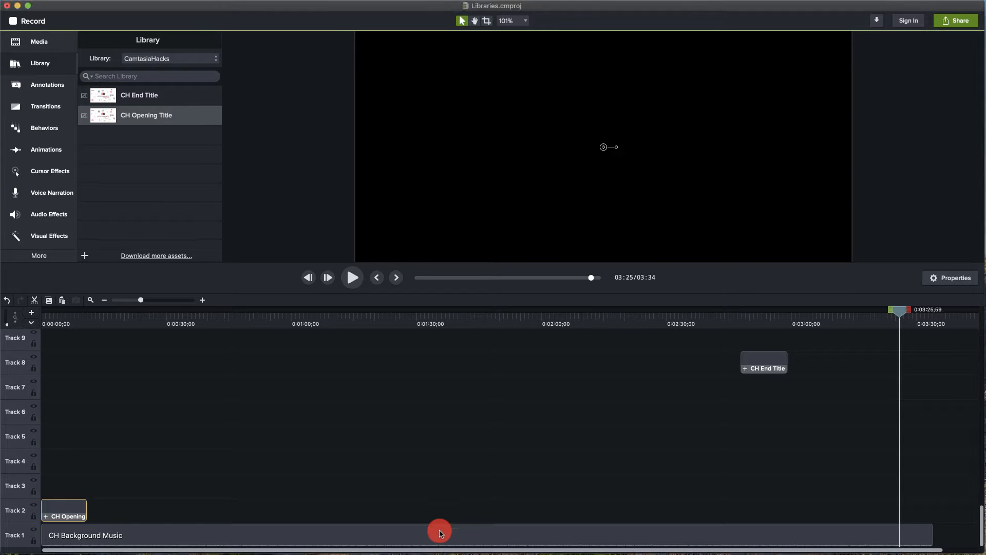
Step: Add the CH Background Music clip on track 1 to the CamtasiaHacks library and select the CH End Title asset there
click(423, 532)
right_click(421, 530)
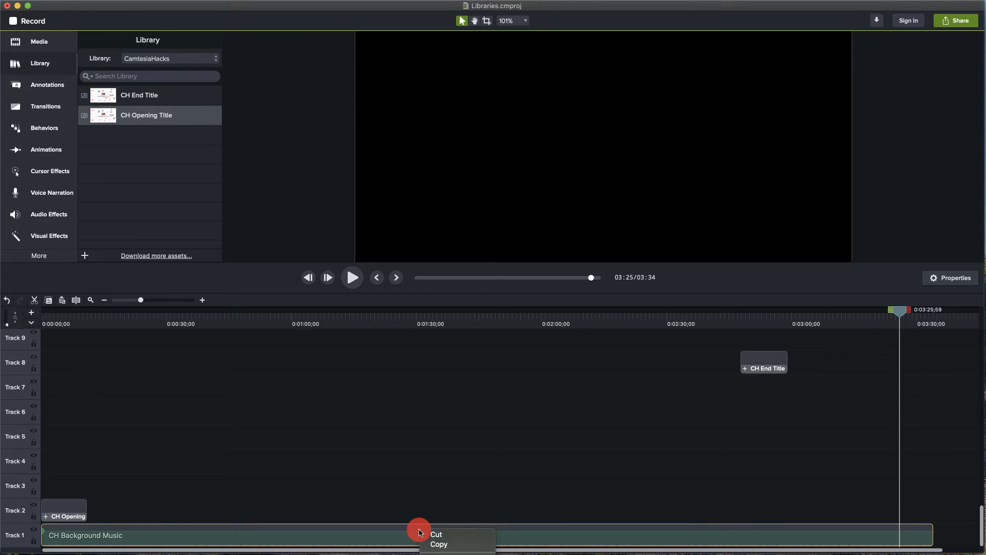
click(447, 537)
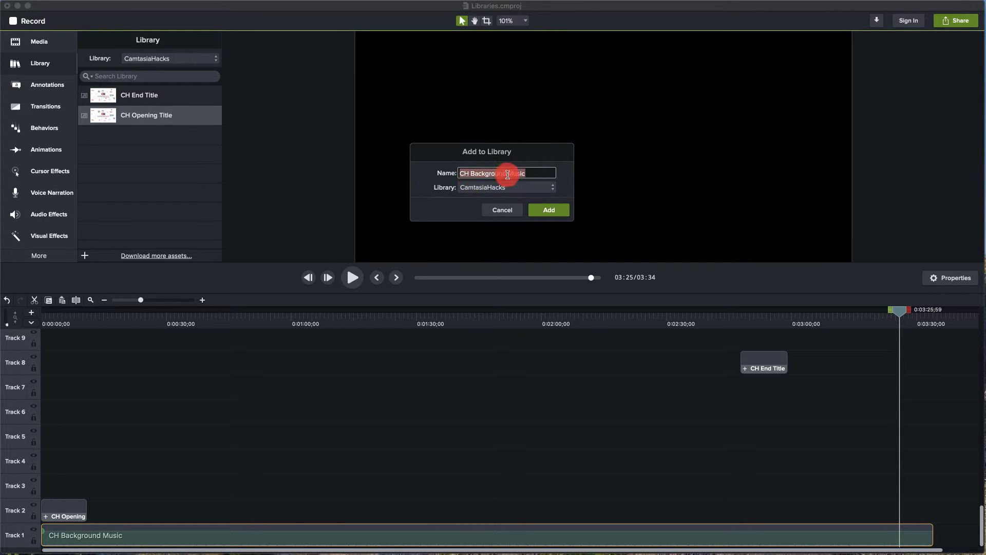
click(548, 211)
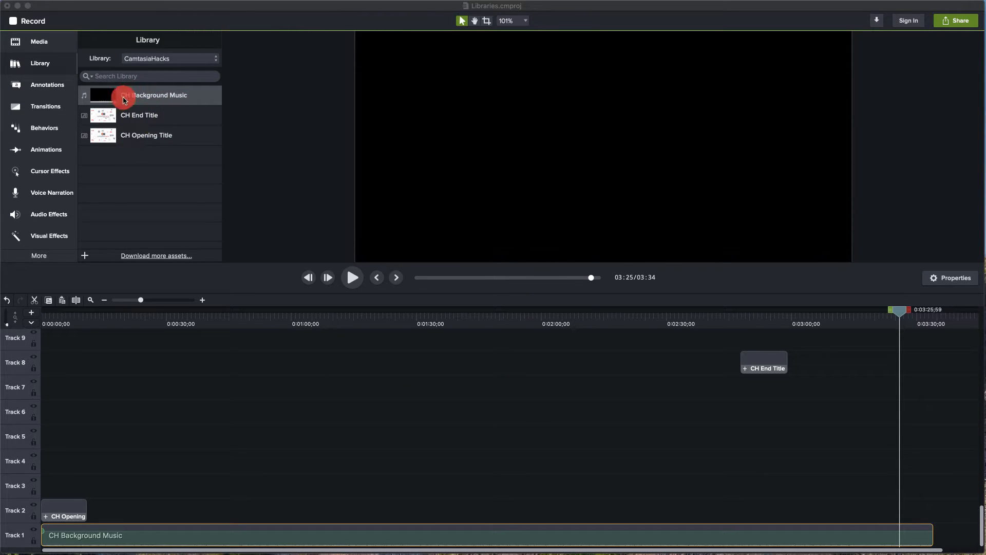
click(176, 115)
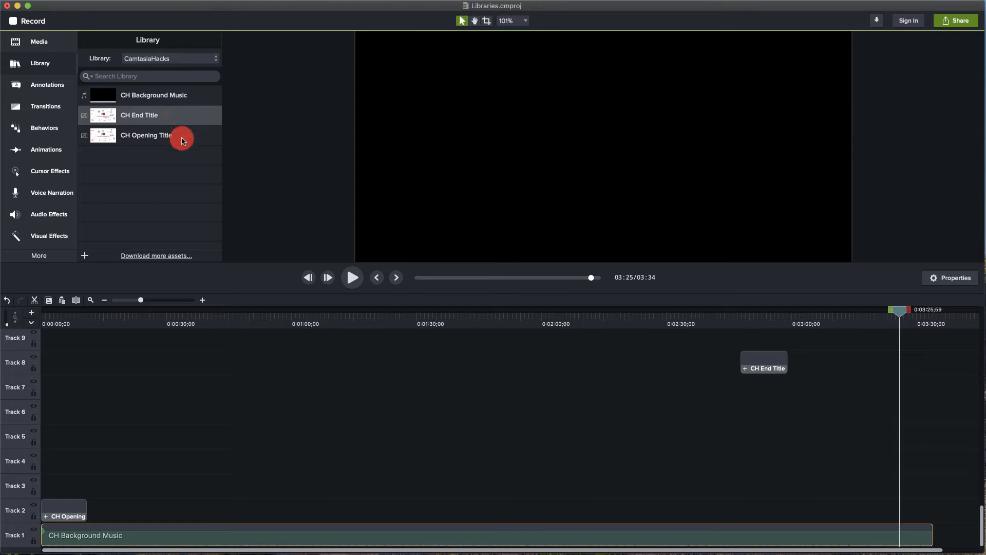
Step: Delete the CH Opening Title, CH End Title and CH Background Music clips from the timeline
click(180, 135)
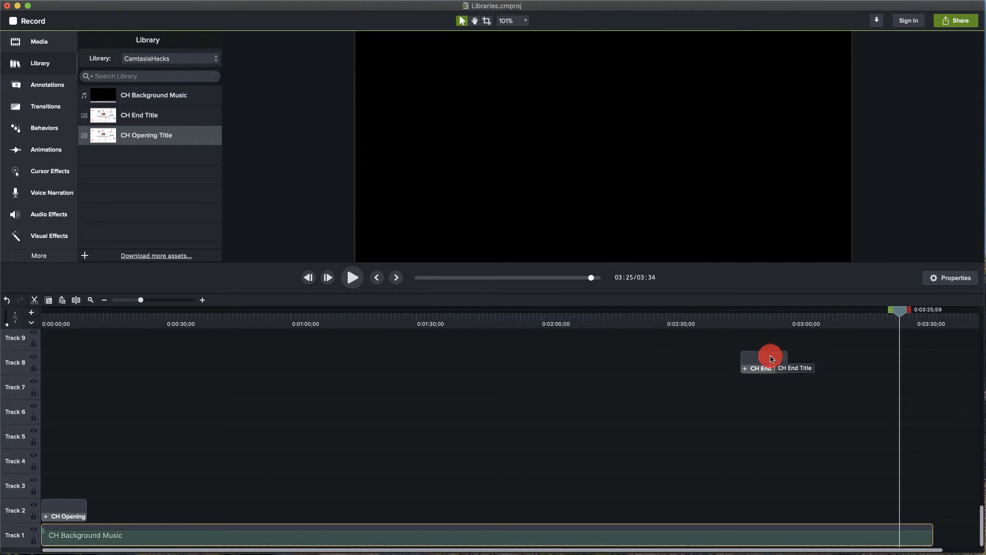
drag(57, 348, 800, 529)
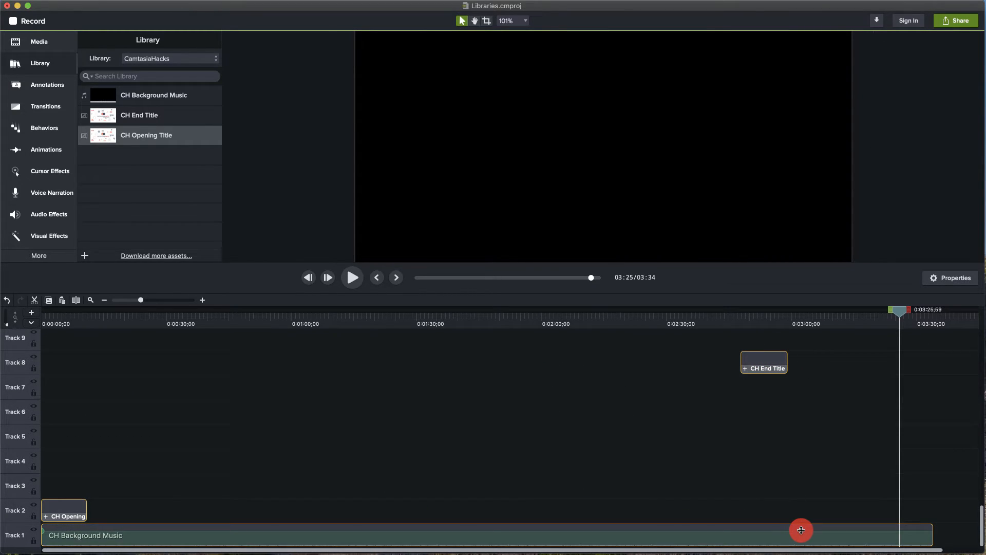
key(Delete)
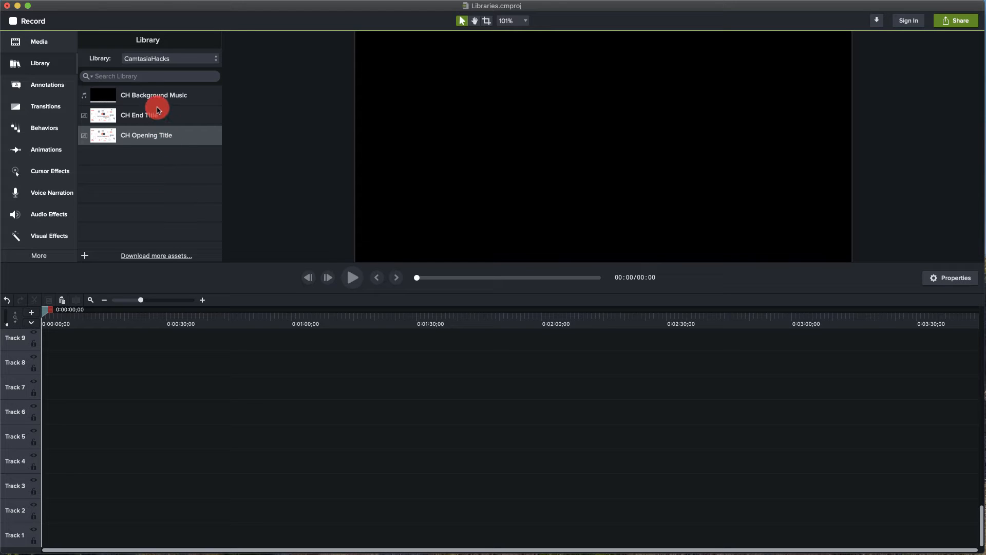
Step: Place library assets on the timeline: CH Background Music on track 1, CH Opening Title at track 2's start and CH End Title at the music's end
drag(141, 98, 43, 531)
click(125, 489)
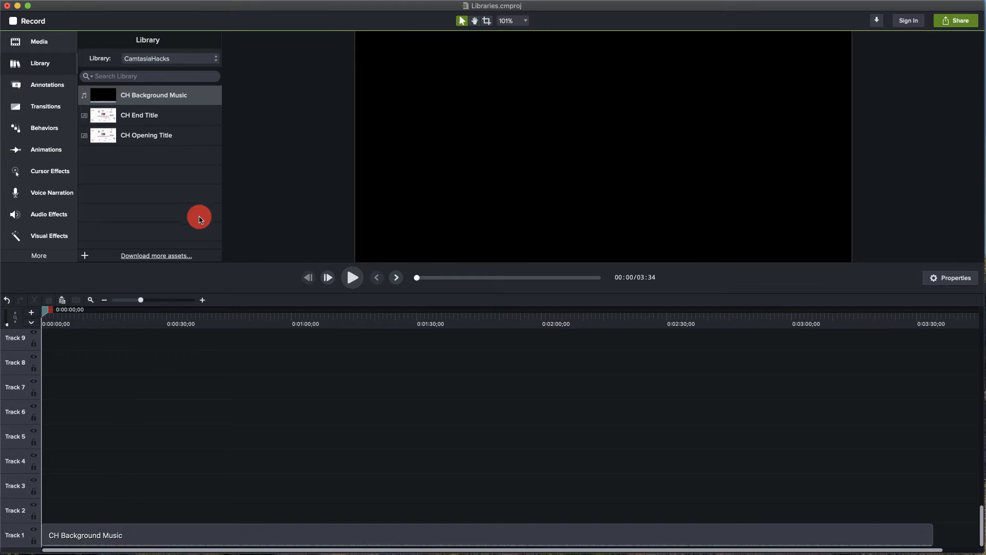
click(136, 115)
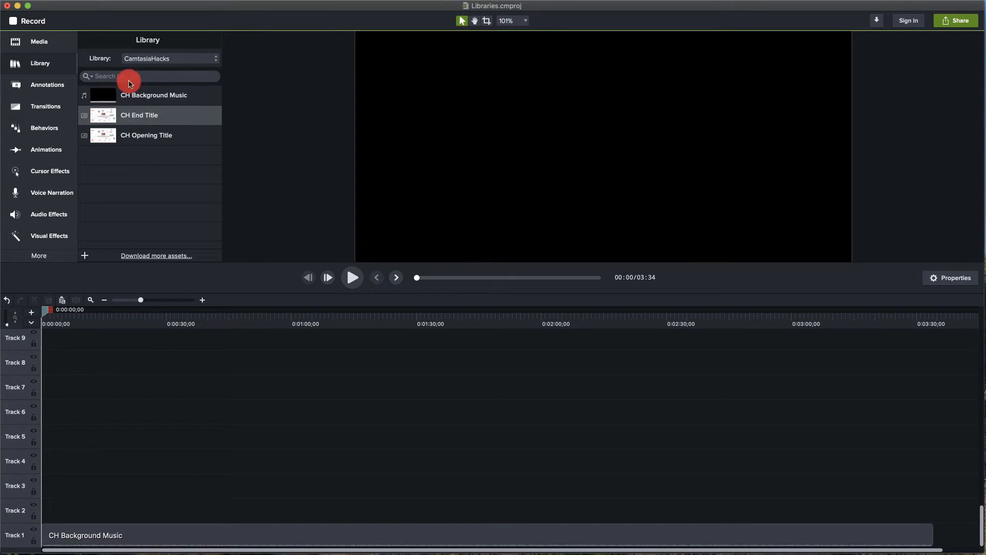
drag(161, 125, 41, 515)
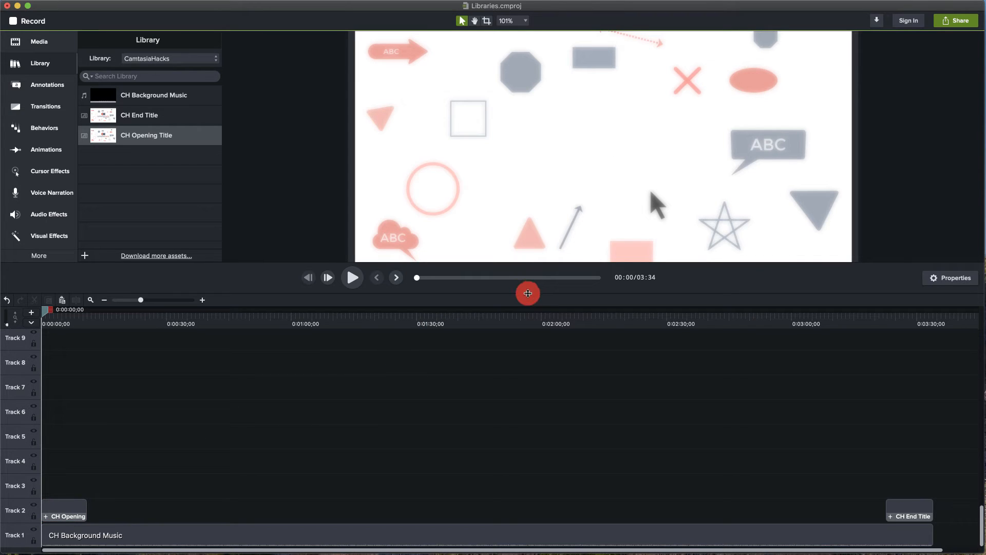
Step: Open the Title Text group inside the CH Opening Title group and place the playhead at about 8 seconds
drag(527, 293, 529, 378)
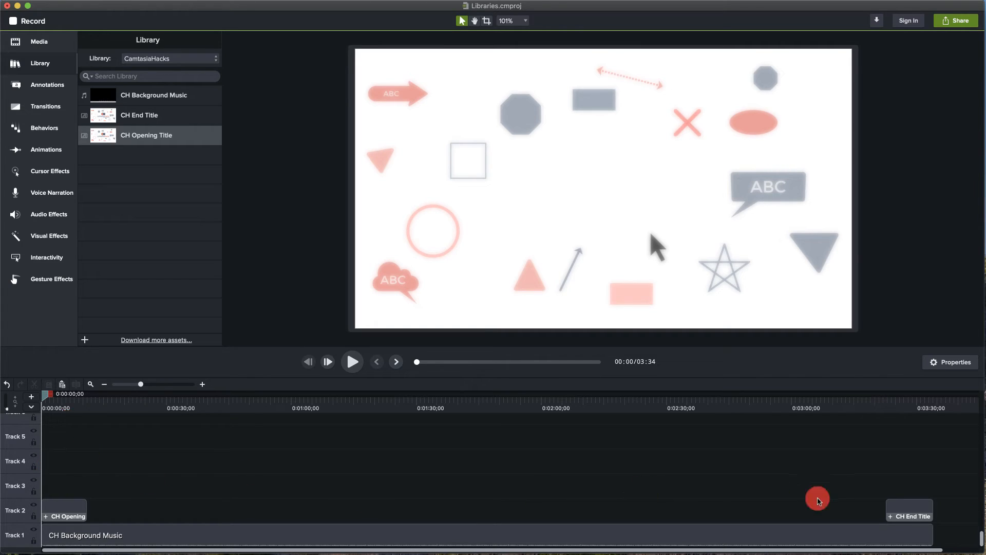
click(59, 403)
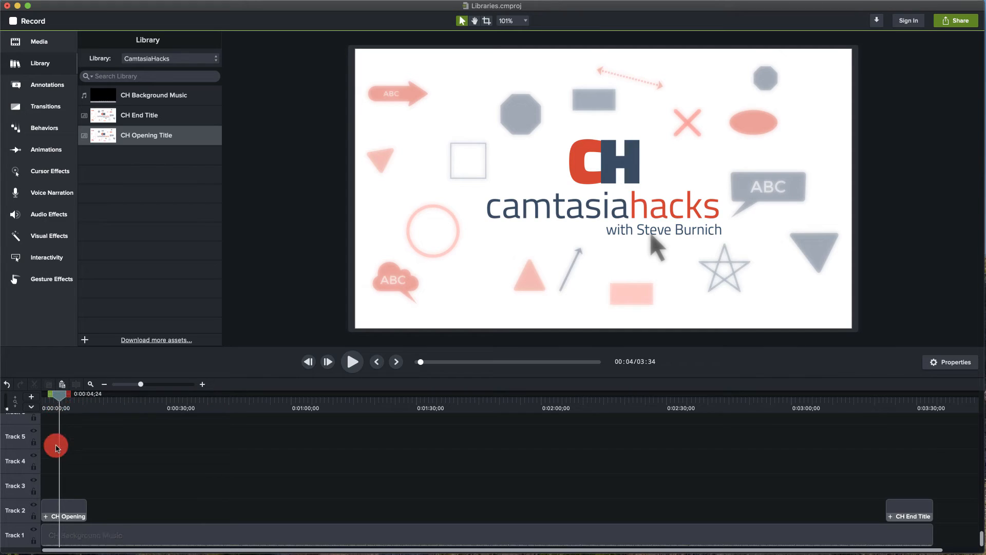
key(super+=)
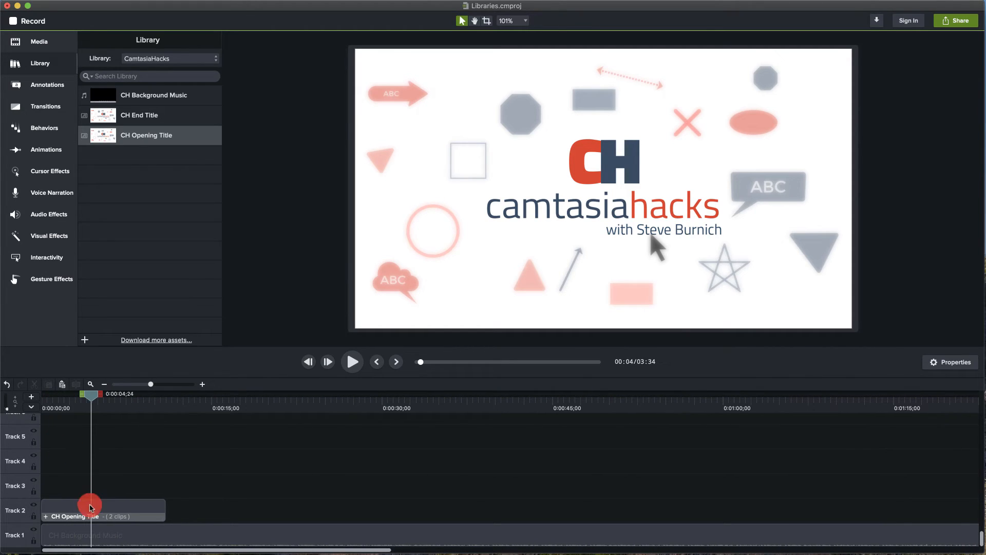
double_click(97, 517)
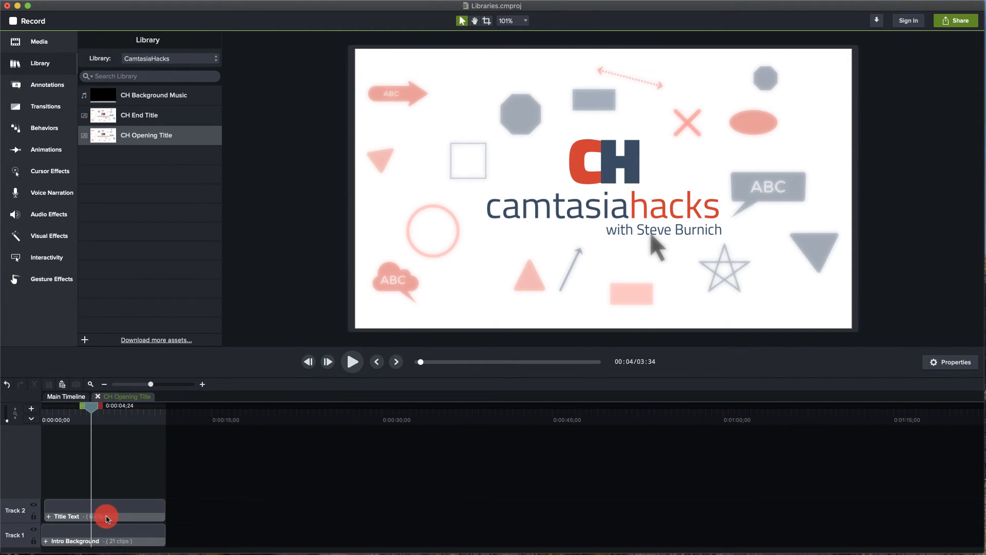
double_click(126, 517)
click(142, 406)
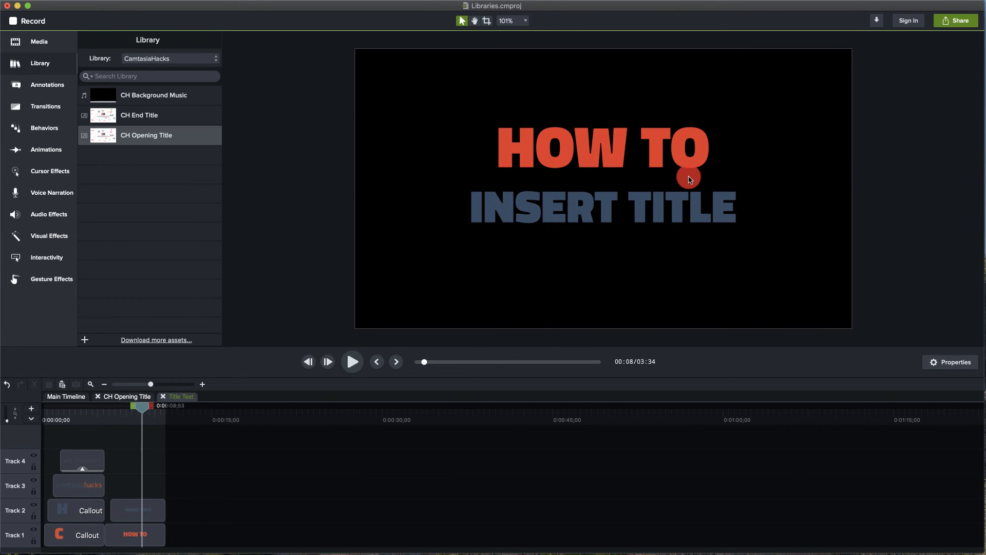
Step: Replace the INSERT TITLE placeholder text with "Working with libraries"
double_click(601, 211)
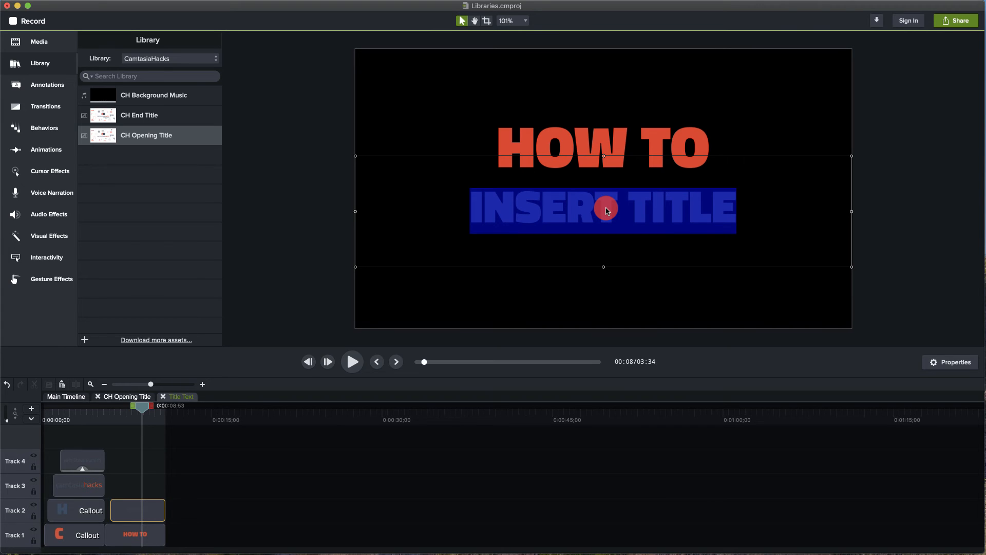
text(Working)
key(BackSpace)
key(BackSpace)
key(BackSpace)
key(BackSpace)
key(BackSpace)
key(BackSpace)
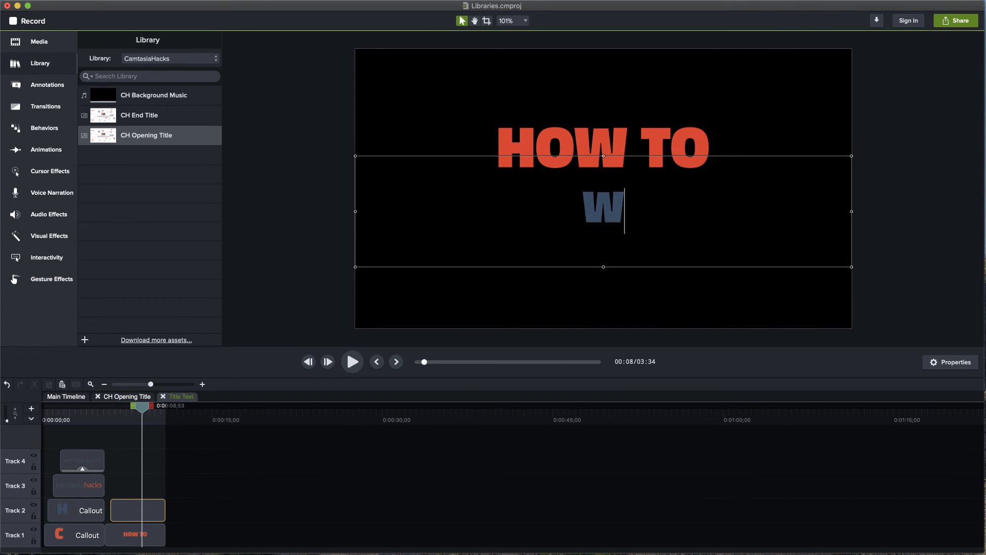
text(orking w)
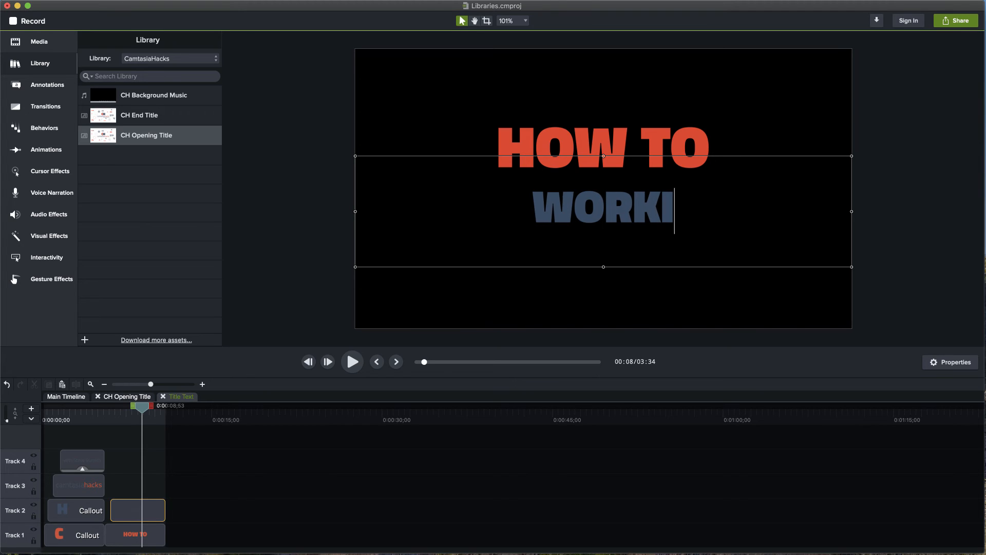
text(ith libraries)
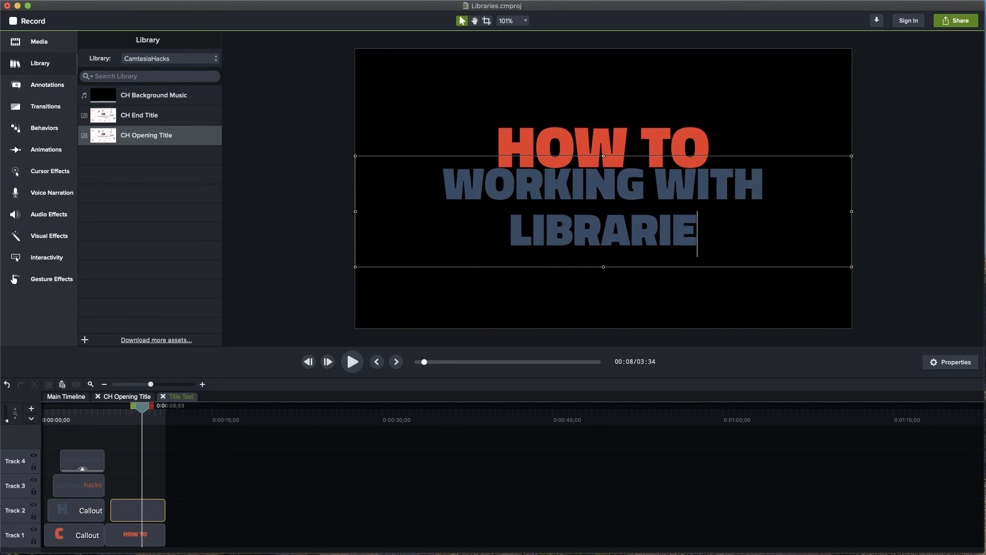
click(418, 458)
Step: Nudge the two-line title callout on track 2 down until it sits clear of the HOW TO text
click(144, 502)
key(Down)
key(Down)
key(Down)
key(Down)
key(Down)
key(Down)
key(Down)
key(Down)
key(Down)
key(Down)
key(Down)
key(Down)
key(Down)
key(Down)
key(Down)
key(Down)
key(Down)
key(Down)
key(Down)
key(Down)
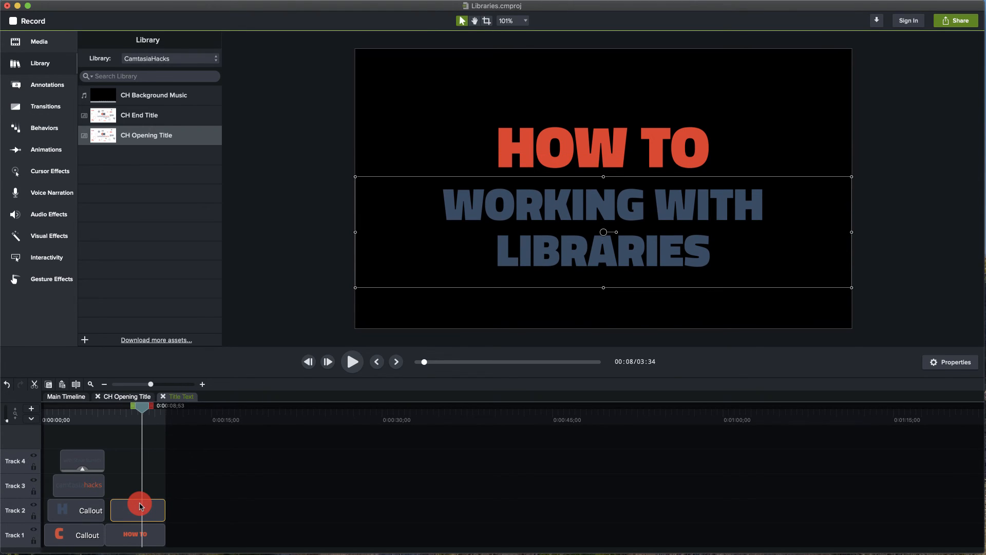
click(216, 493)
Step: Close the Title Text and CH Opening Title groups and check the title on the main timeline at about 7 seconds
click(163, 396)
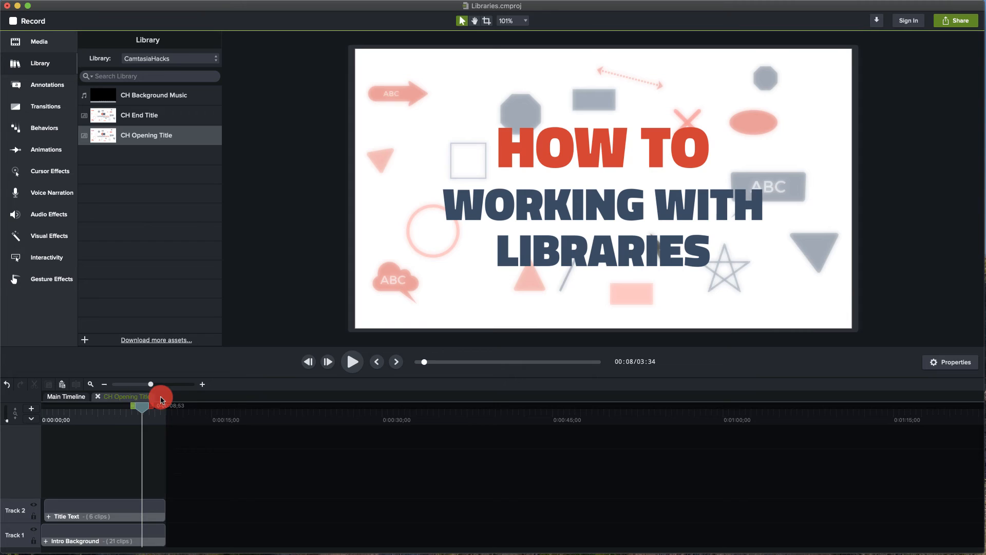
click(97, 401)
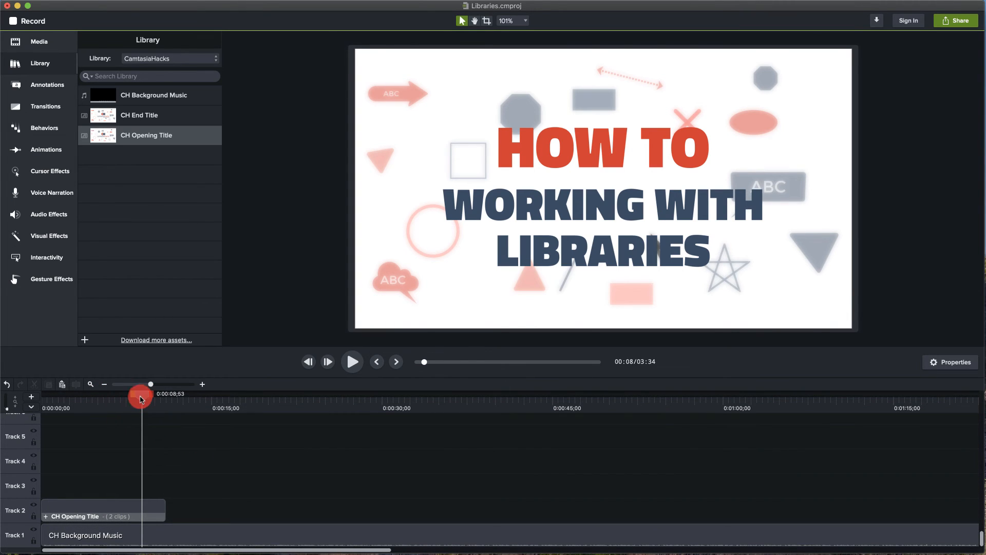
mouse_move(140, 399)
mouse_down()
mouse_move(89, 398)
mouse_move(123, 404)
mouse_up()
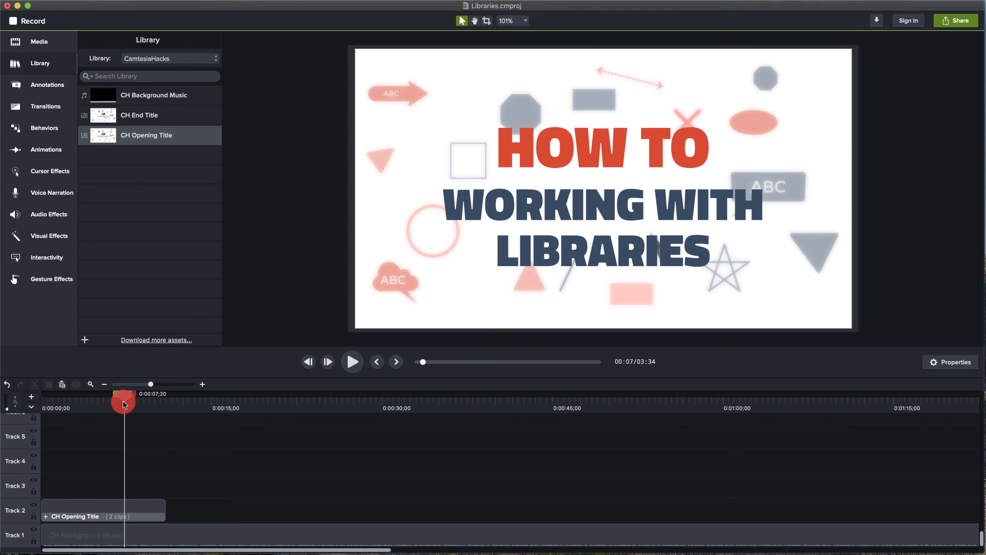
Step: Examine the library management options for renaming, deleting, exporting and importing a zipped library
click(207, 59)
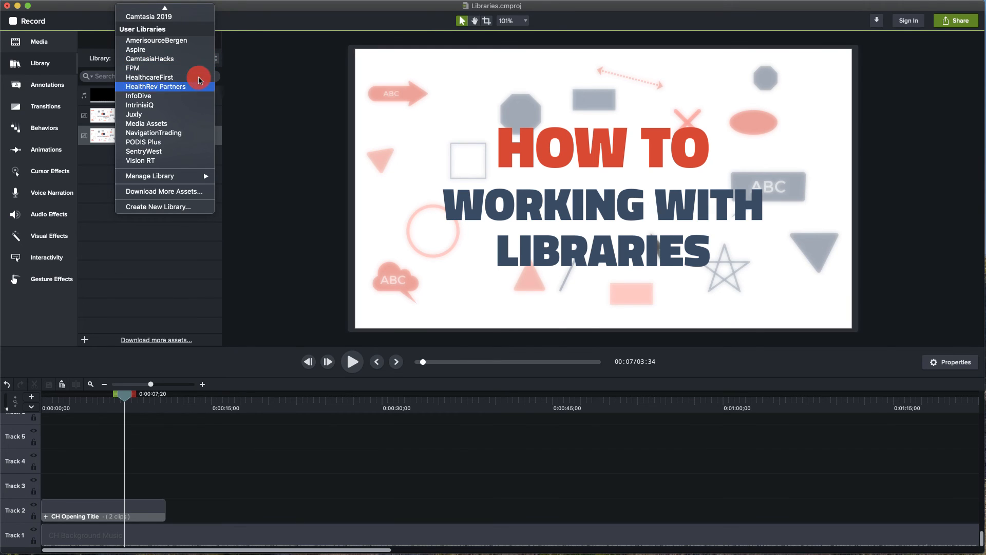
mouse_move(198, 176)
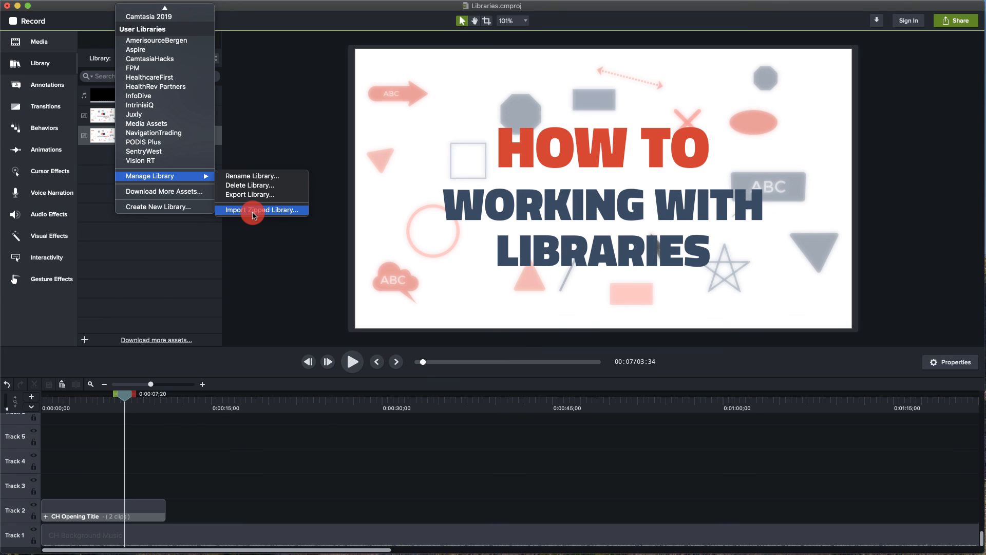
click(167, 257)
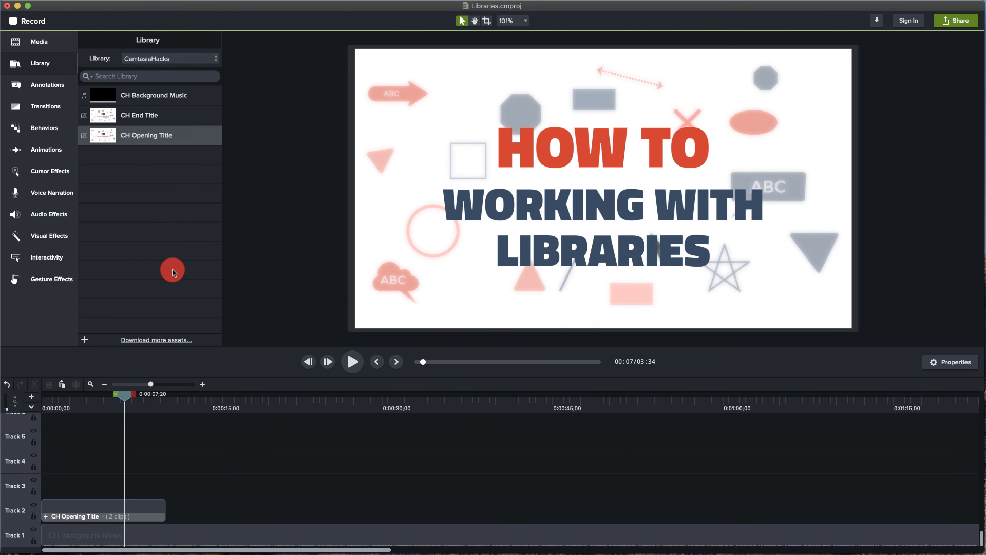